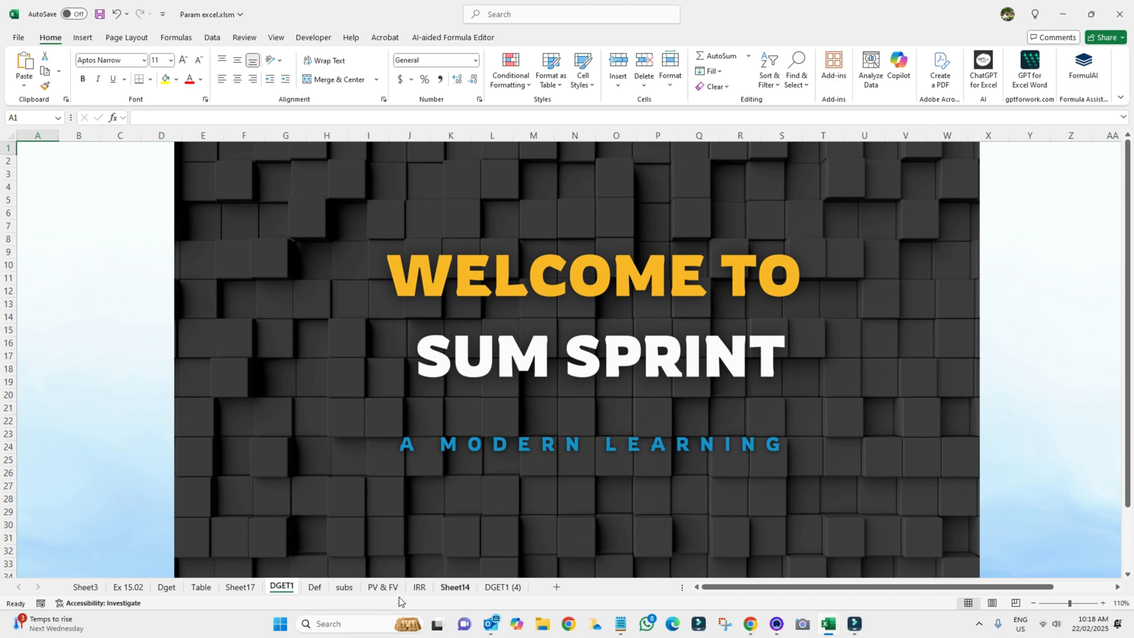
View the Power Query description and subs sheets of the intro slides
click(316, 590)
click(317, 593)
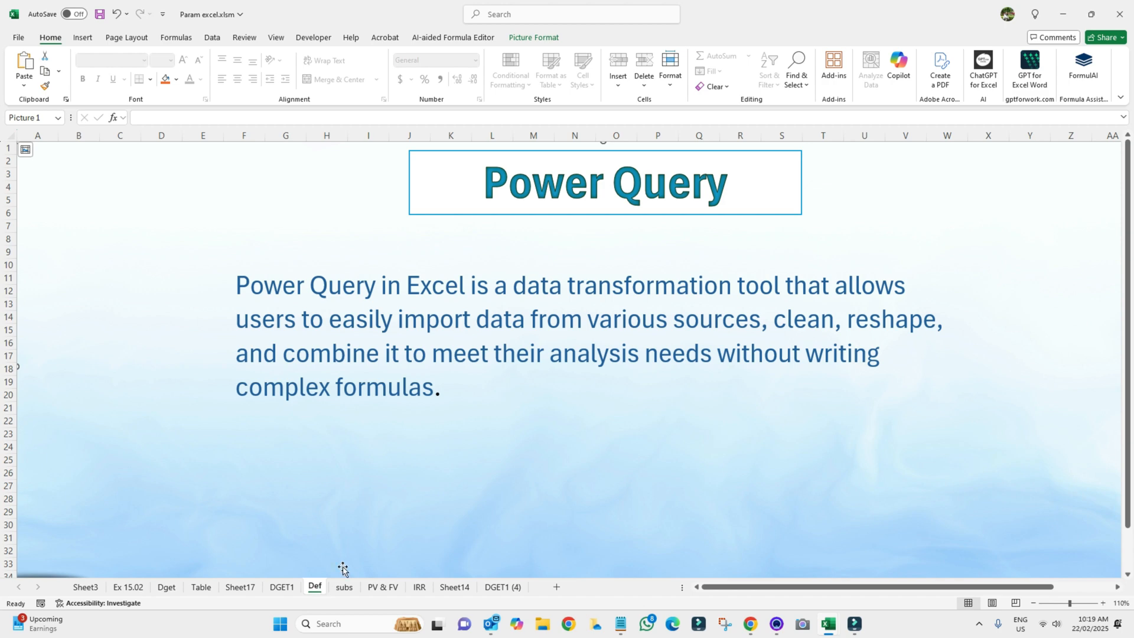
click(344, 588)
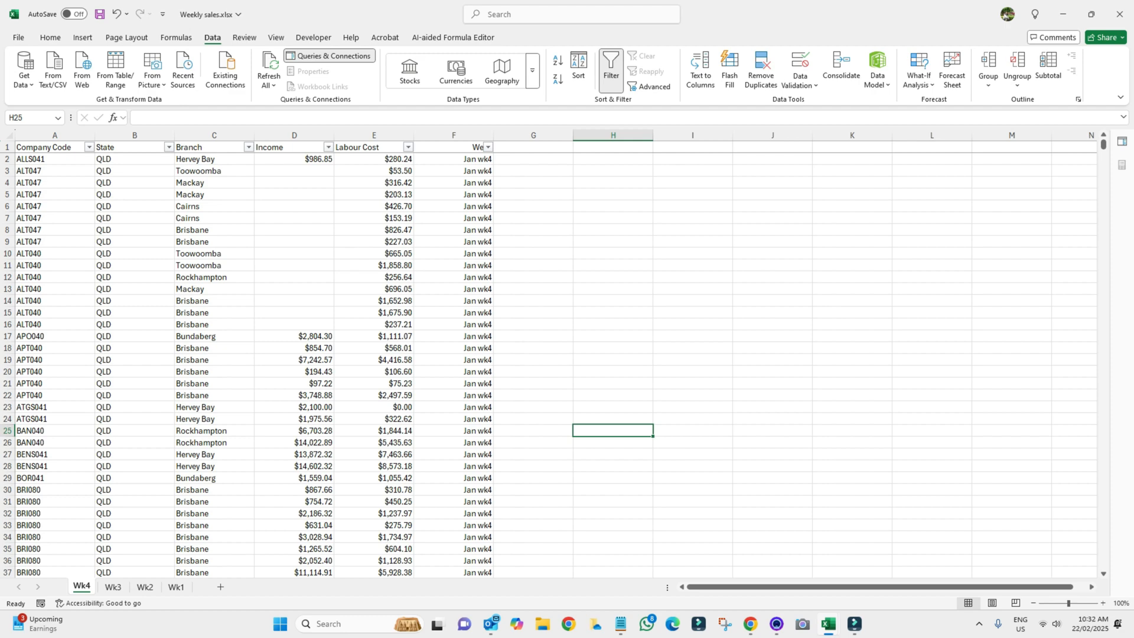
Inspect the Income figures on Wk1 row 17 and Wk3 cell D17
click(294, 348)
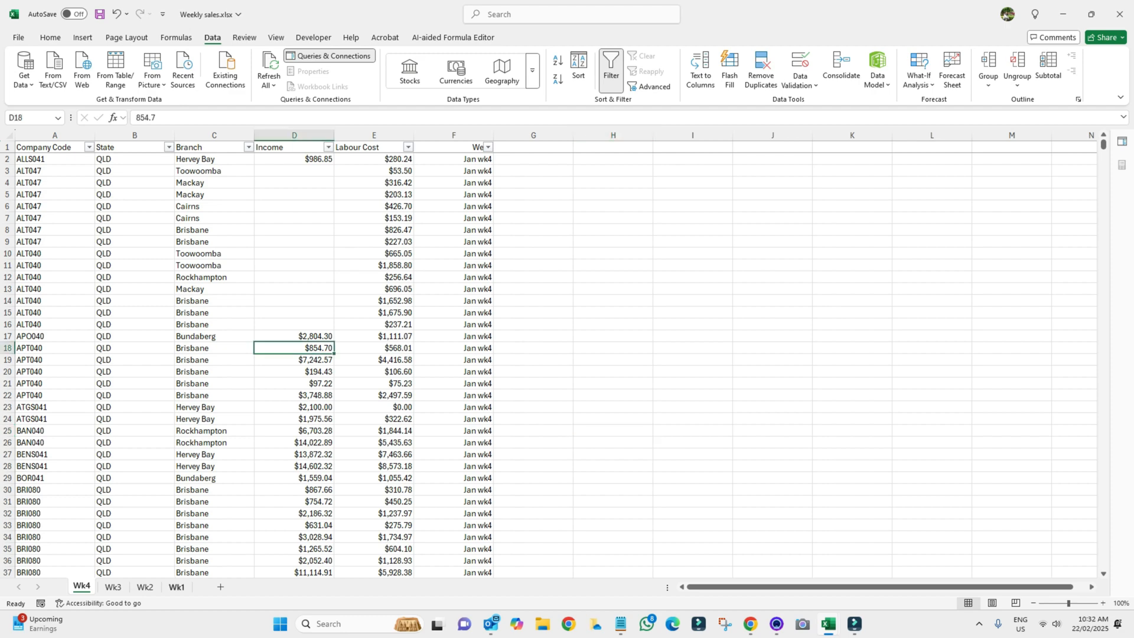
click(176, 586)
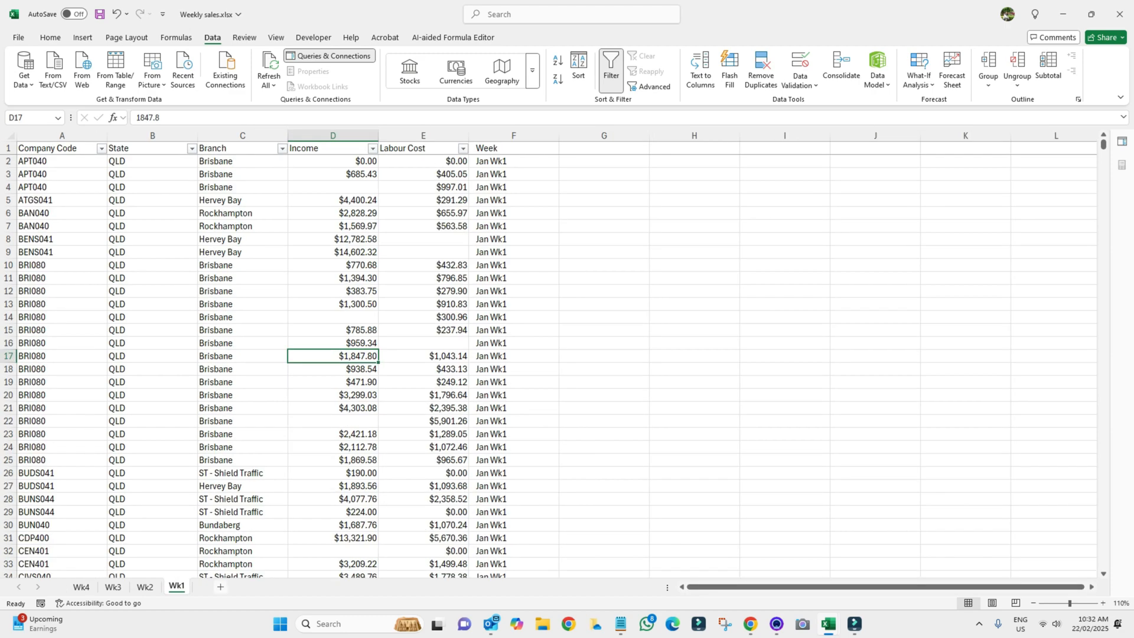
click(9, 355)
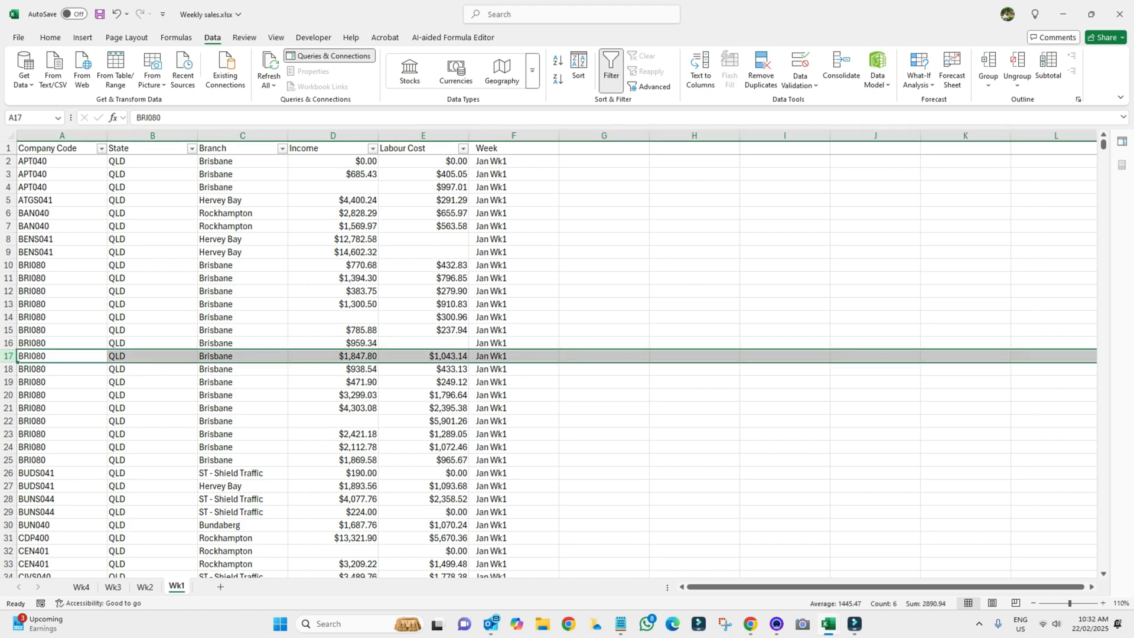
click(113, 586)
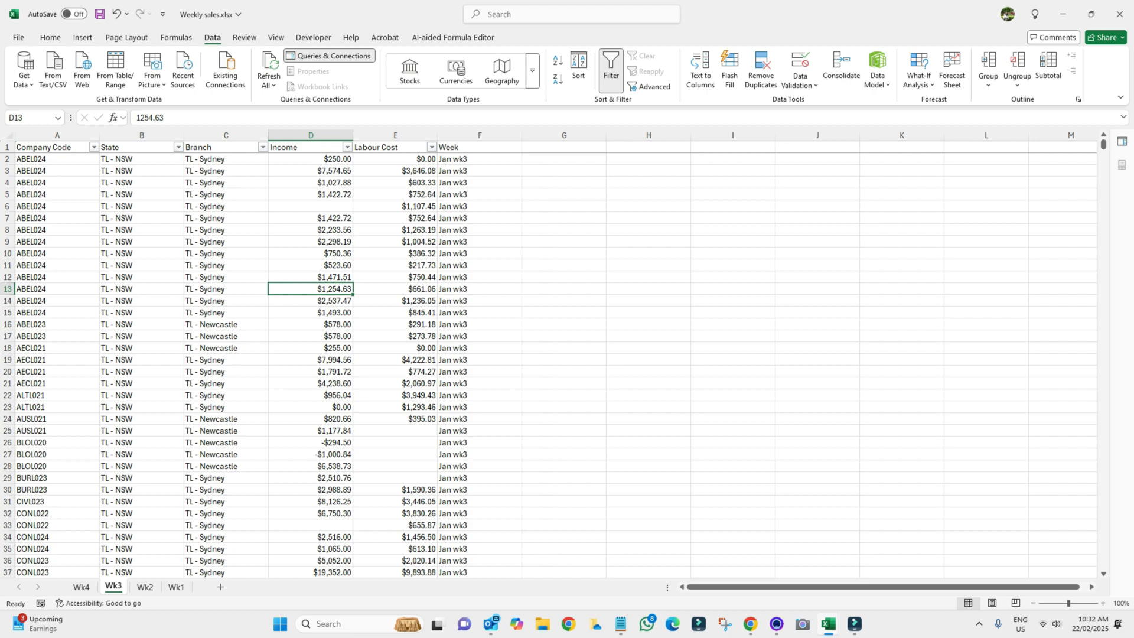
click(310, 336)
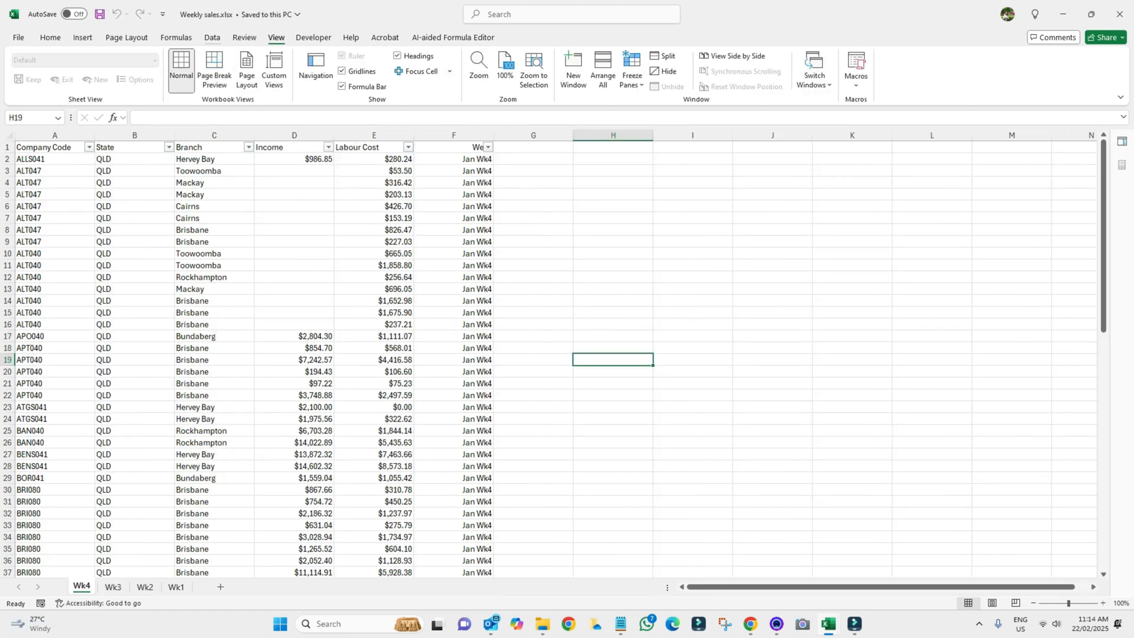
Import Weekly sales.xlsx from an Excel workbook and load its Wk1 sheet into Power Query
click(212, 38)
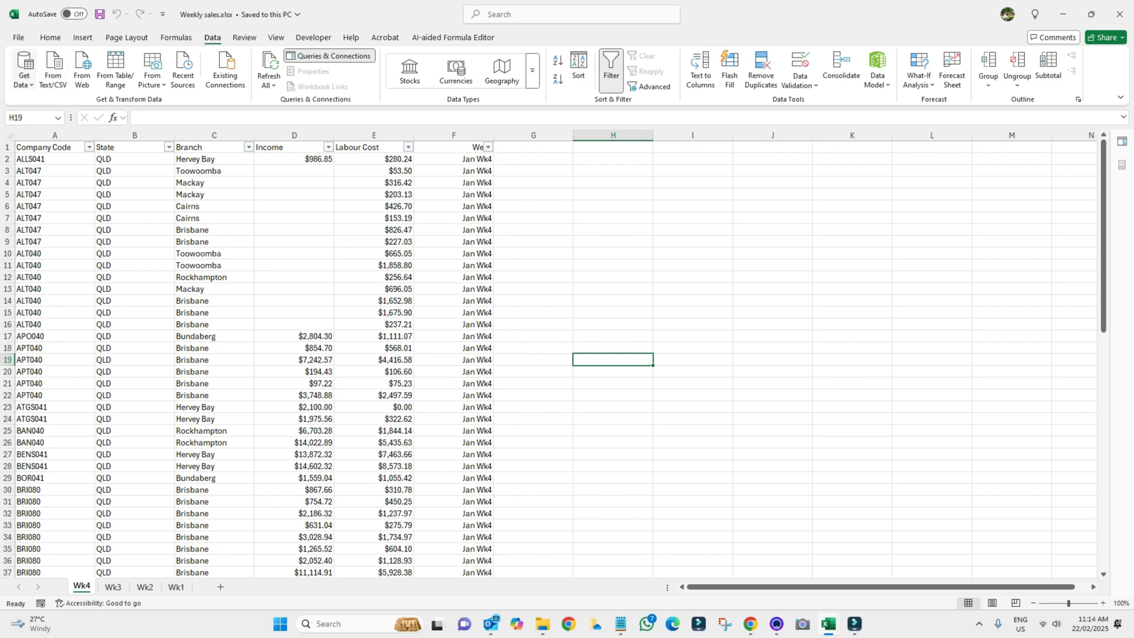
click(24, 80)
mouse_move(71, 104)
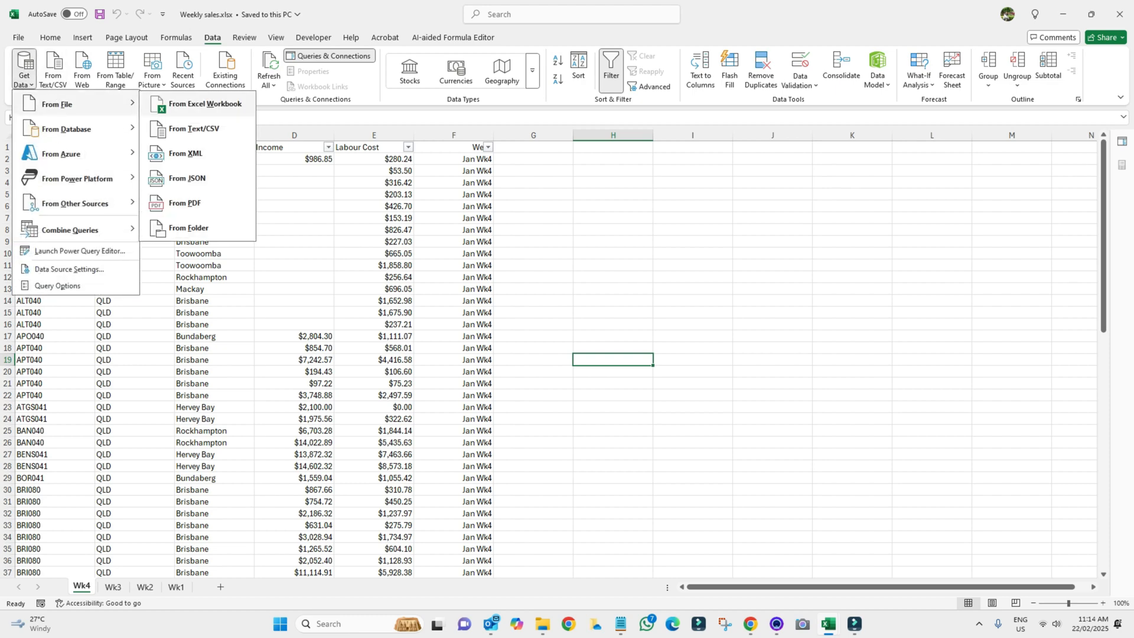
click(205, 103)
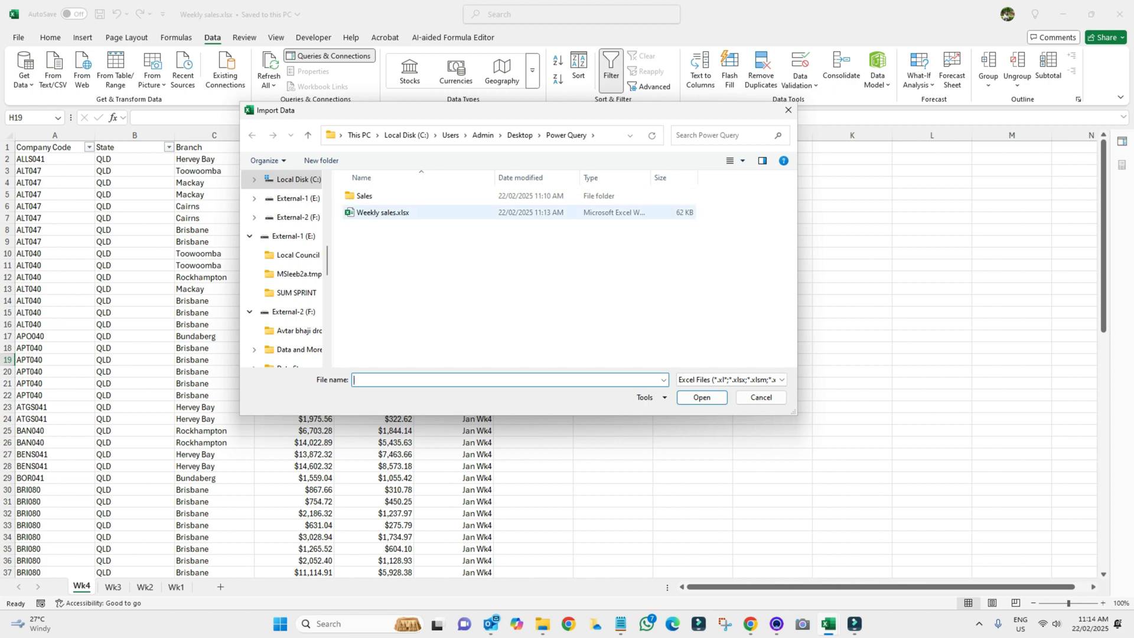
click(382, 212)
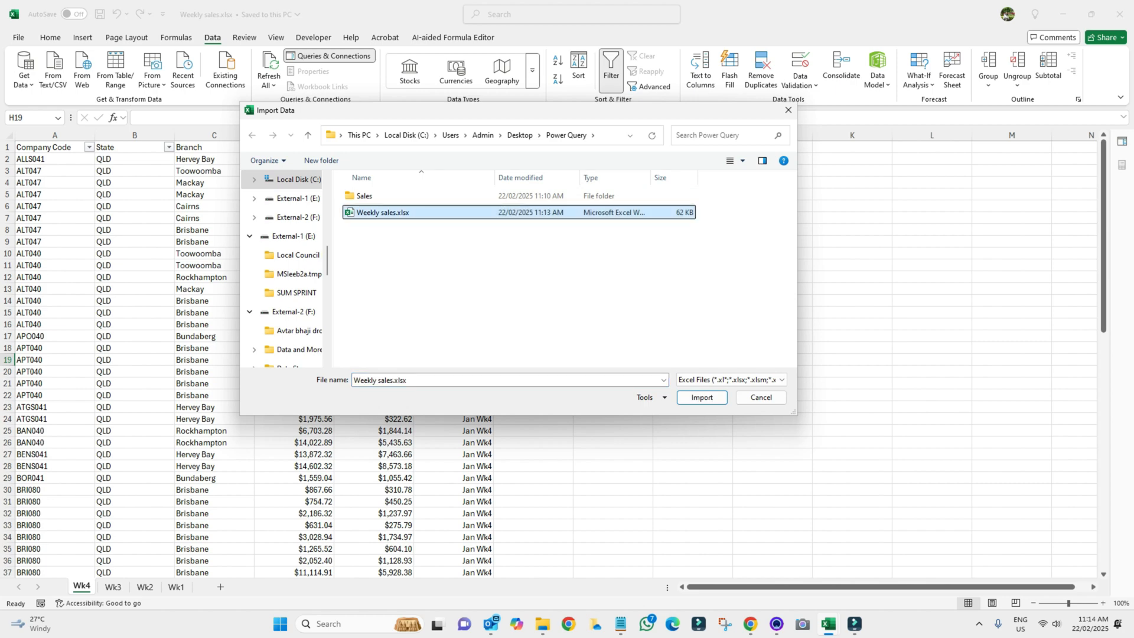
click(701, 397)
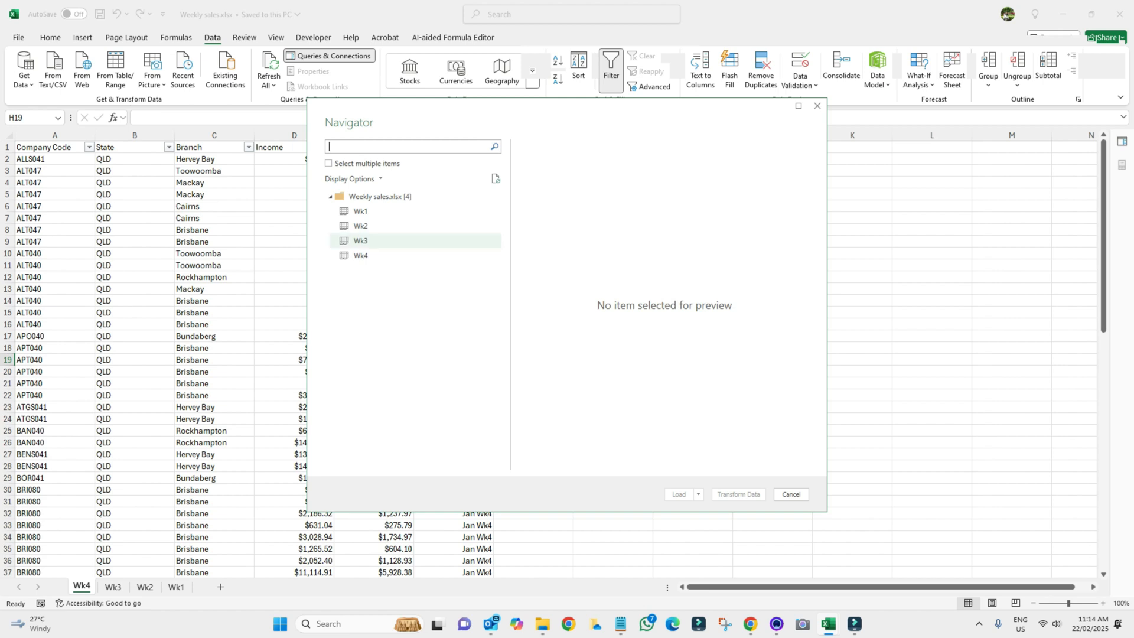
click(361, 212)
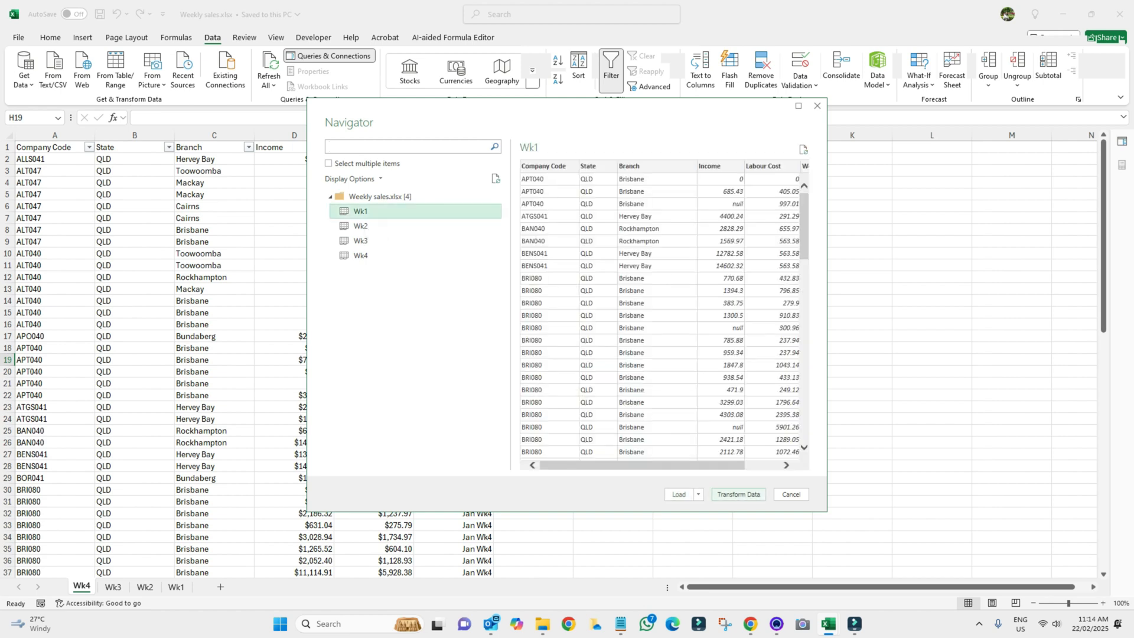
click(738, 495)
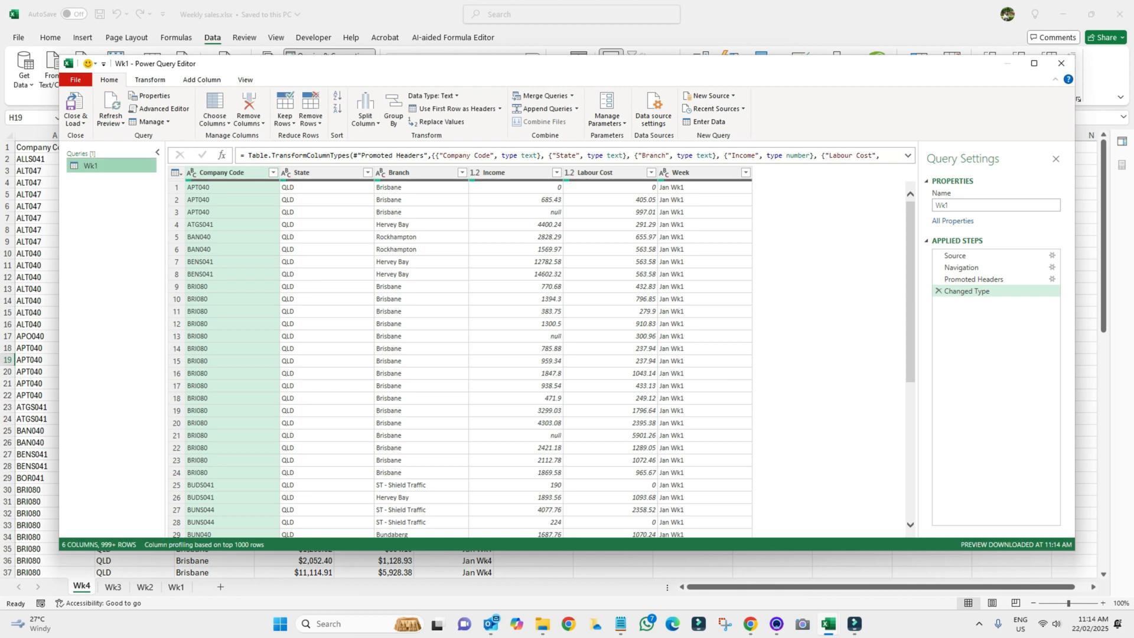
Delete the Changed Type, Promoted Headers and Navigation steps, leaving only Source
click(745, 173)
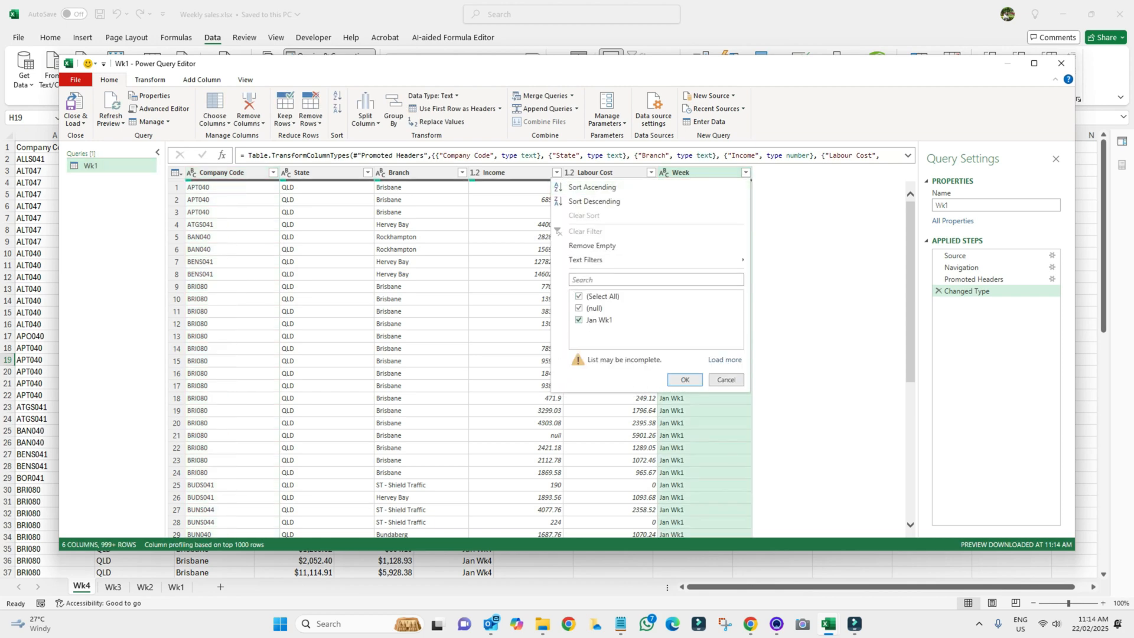
key(Escape)
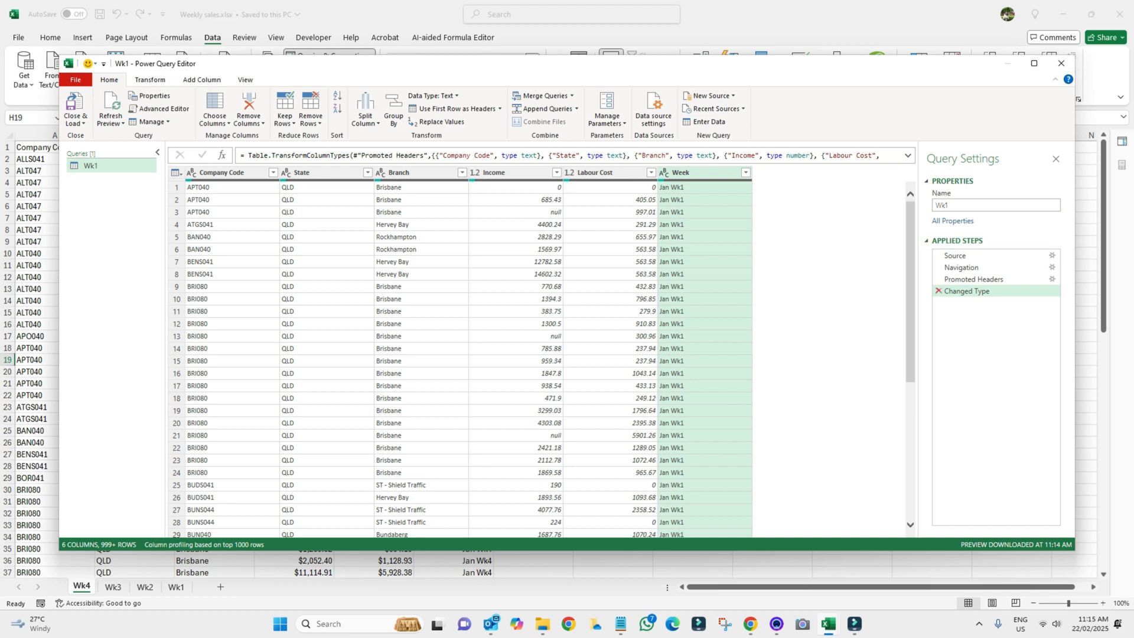
key(Delete)
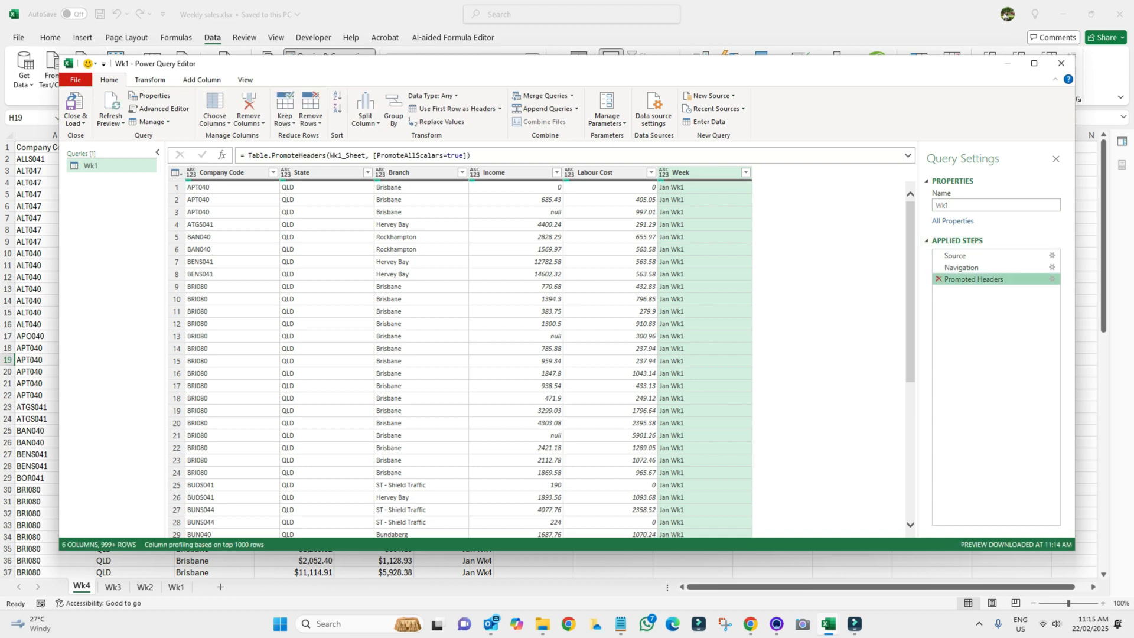
key(Delete)
key(Delete)
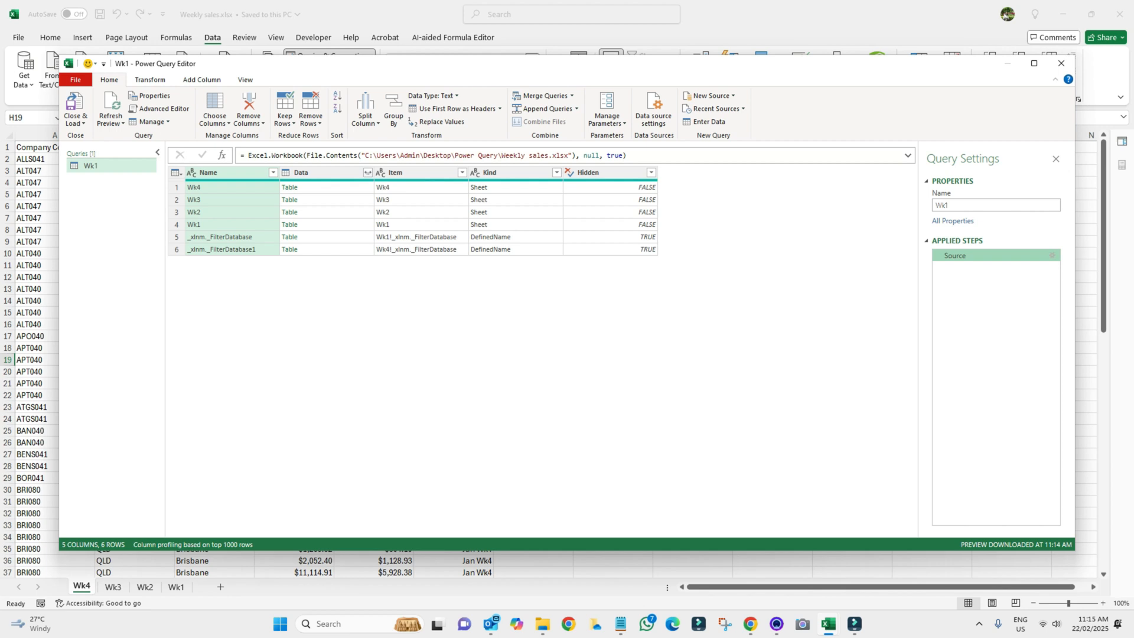
Filter the Name column to exclude the _xlnm._FilterDatabase entries, keeping only week sheets
click(273, 173)
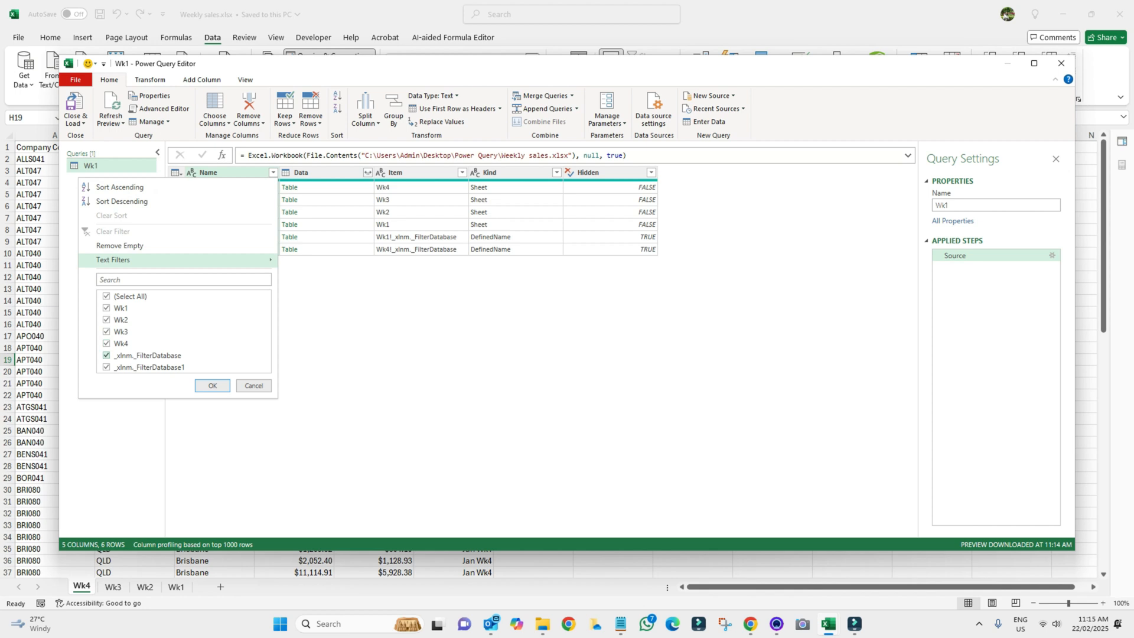
click(107, 356)
click(106, 367)
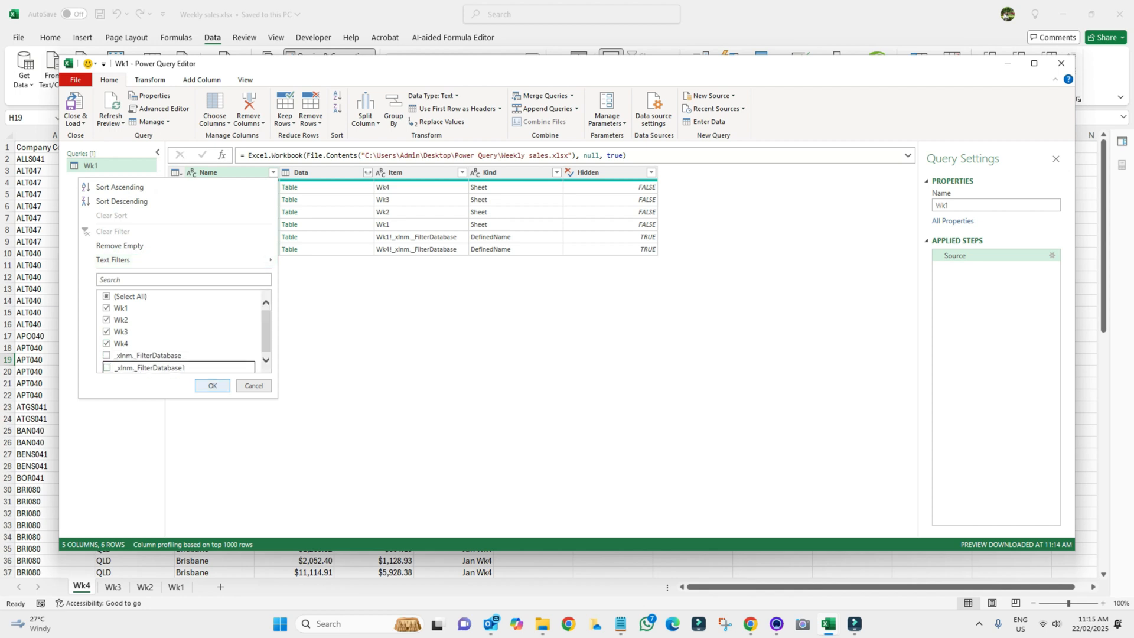
click(212, 385)
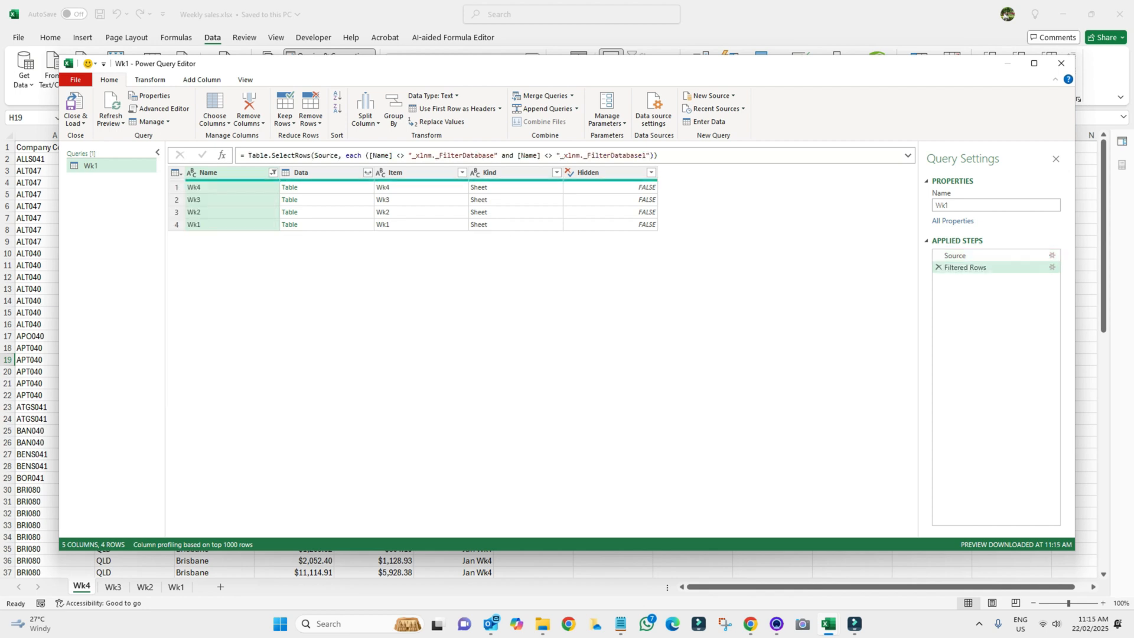
Remove the Item, Kind and Hidden columns
click(413, 173)
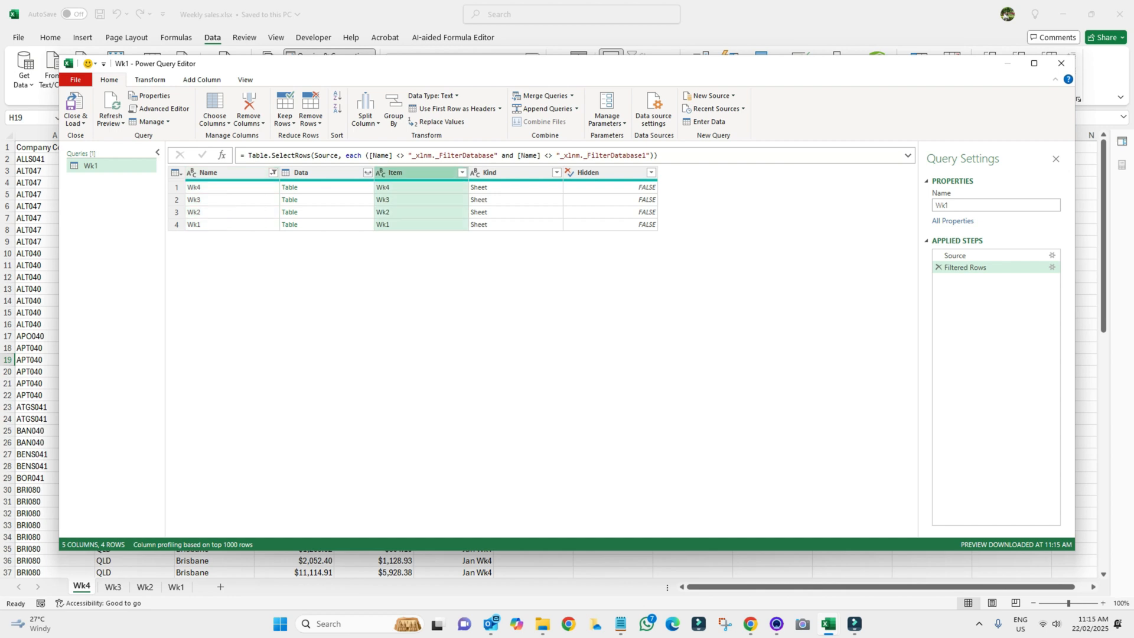
ctrl+click(507, 172)
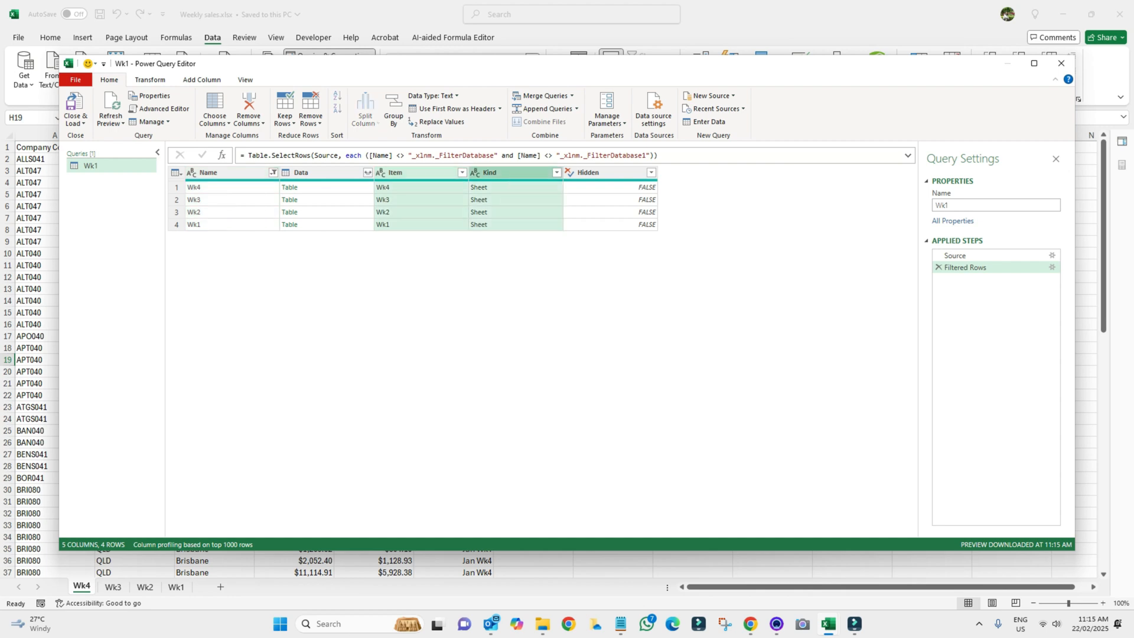
ctrl+click(604, 173)
right_click(614, 173)
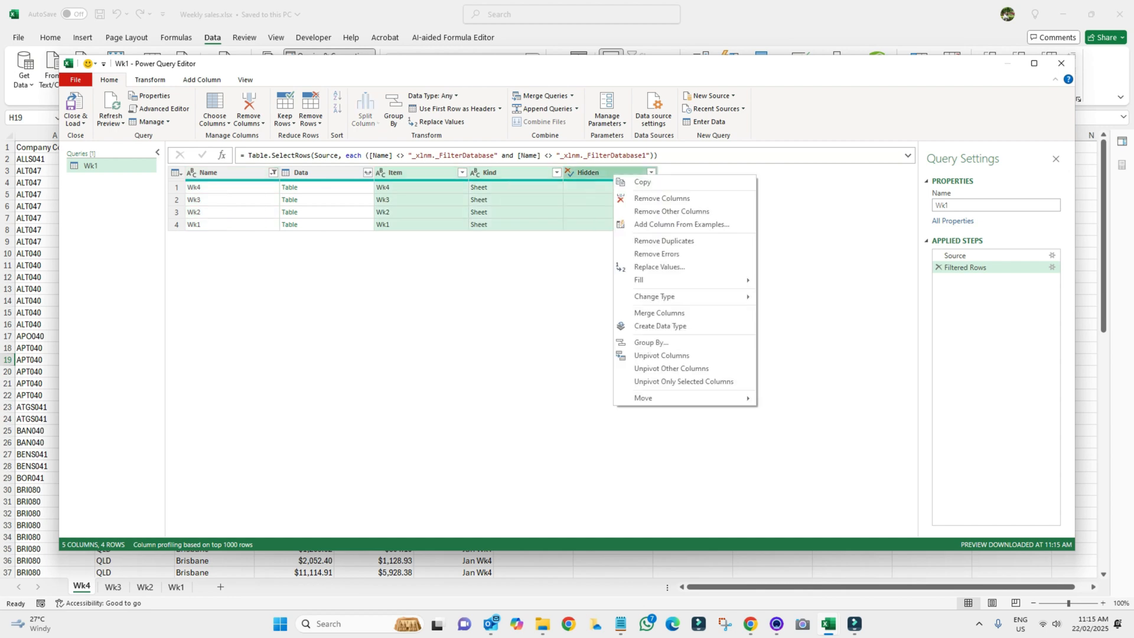
click(640, 198)
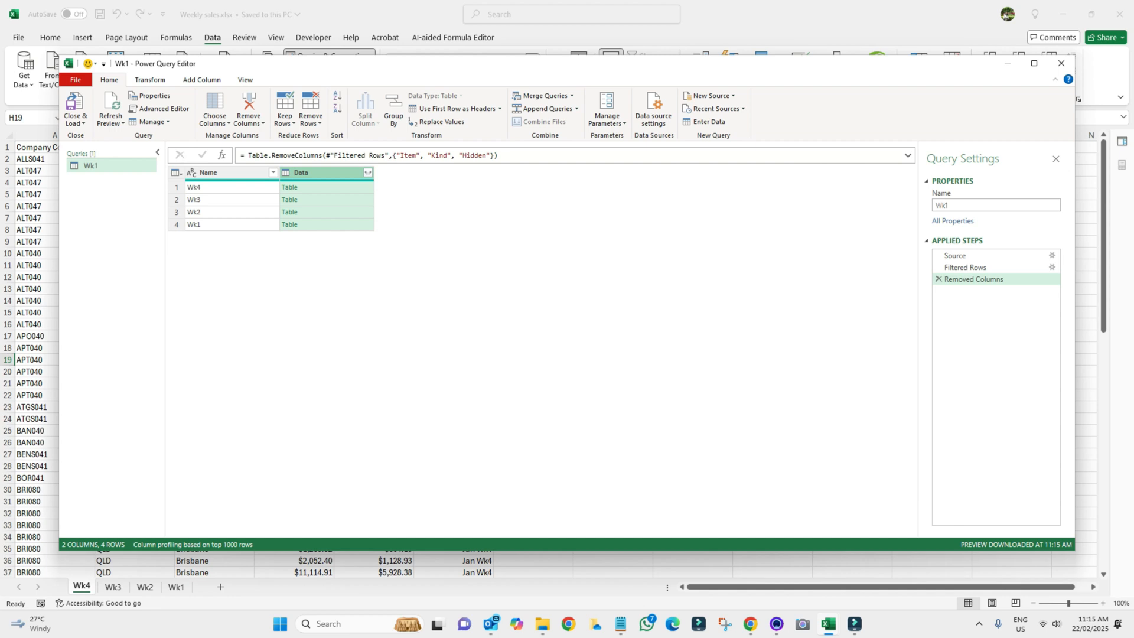
Expand the Data column into Column1–Column6 without the Data prefix, then check Column6 values
click(367, 172)
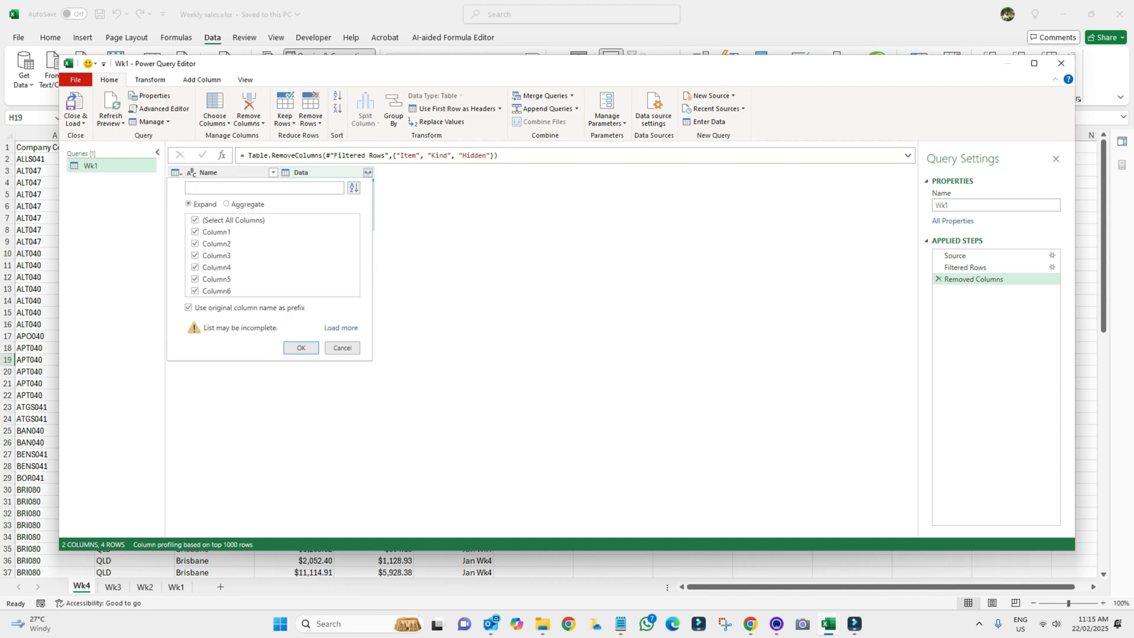
click(188, 308)
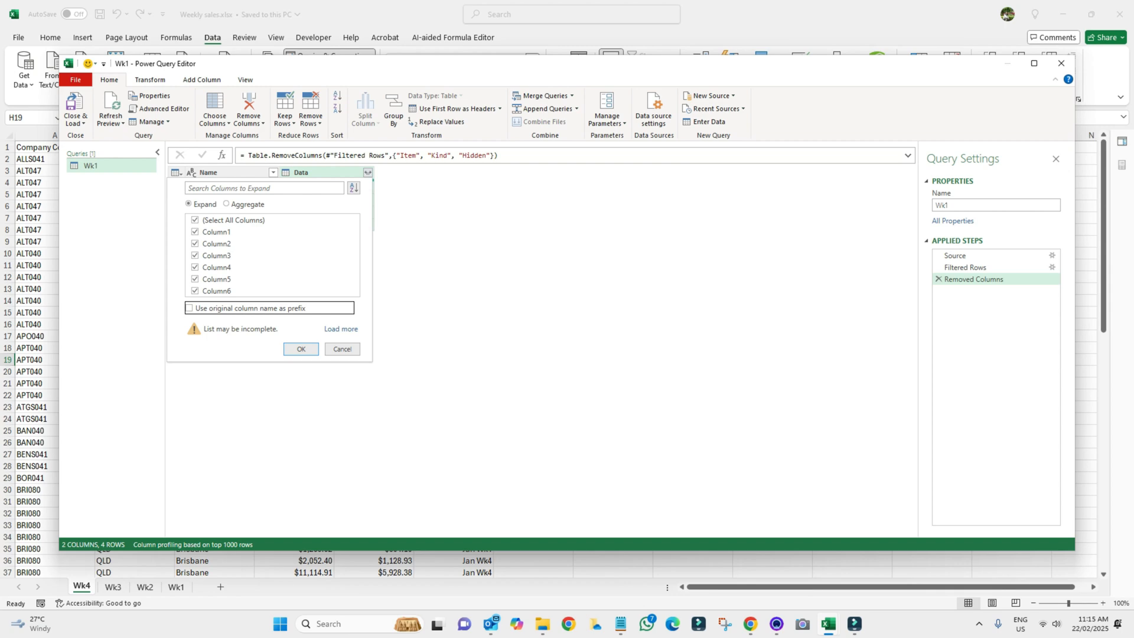
click(300, 349)
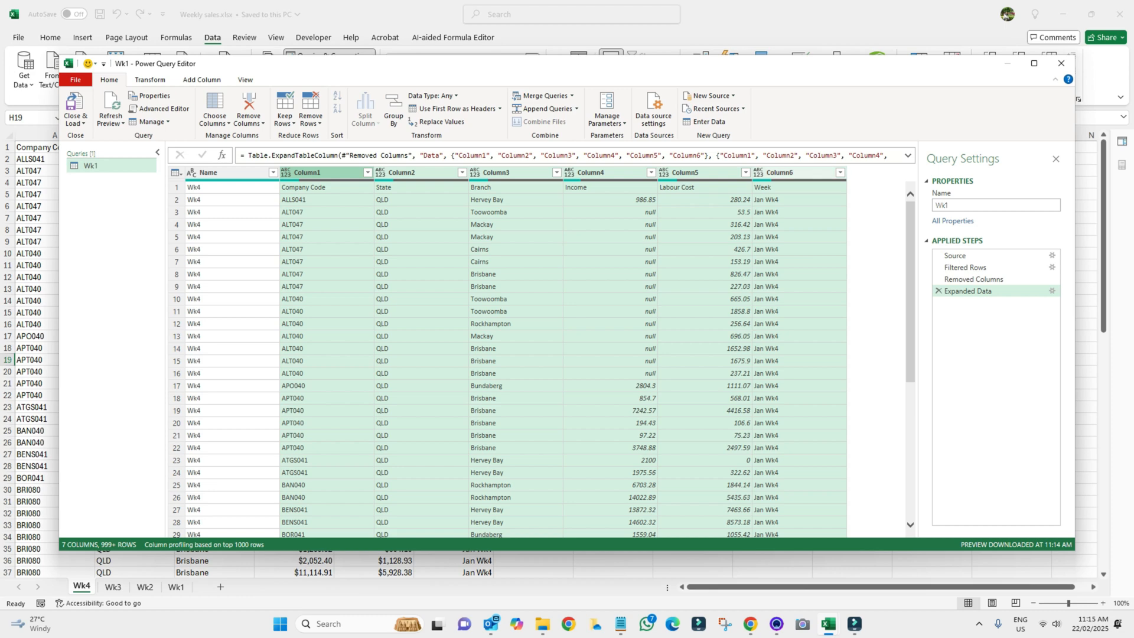
click(839, 173)
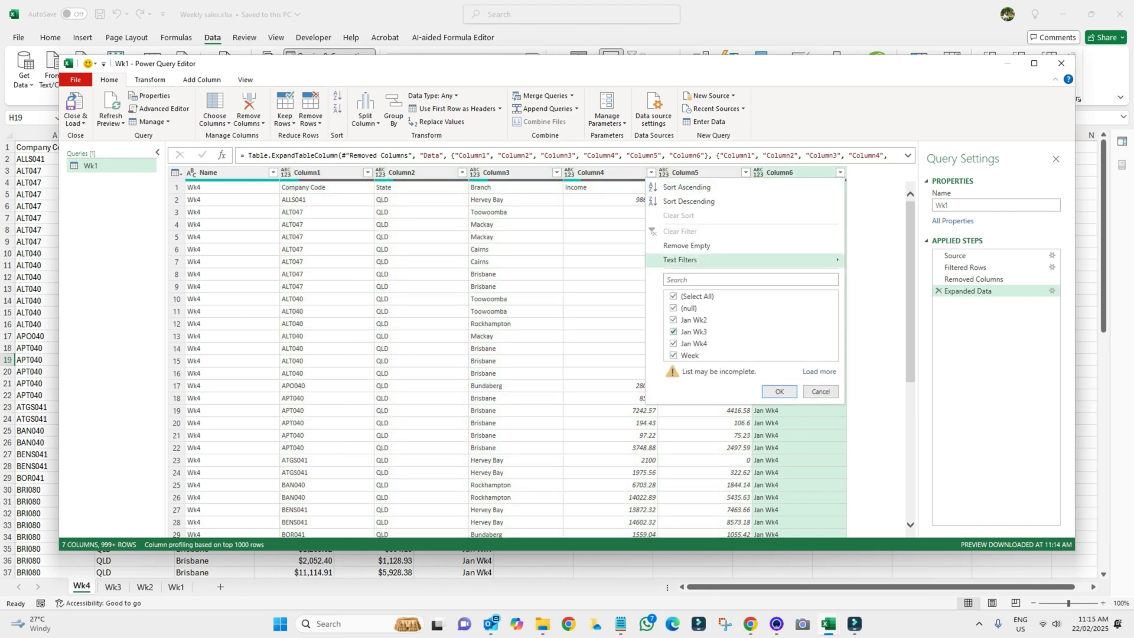
click(610, 336)
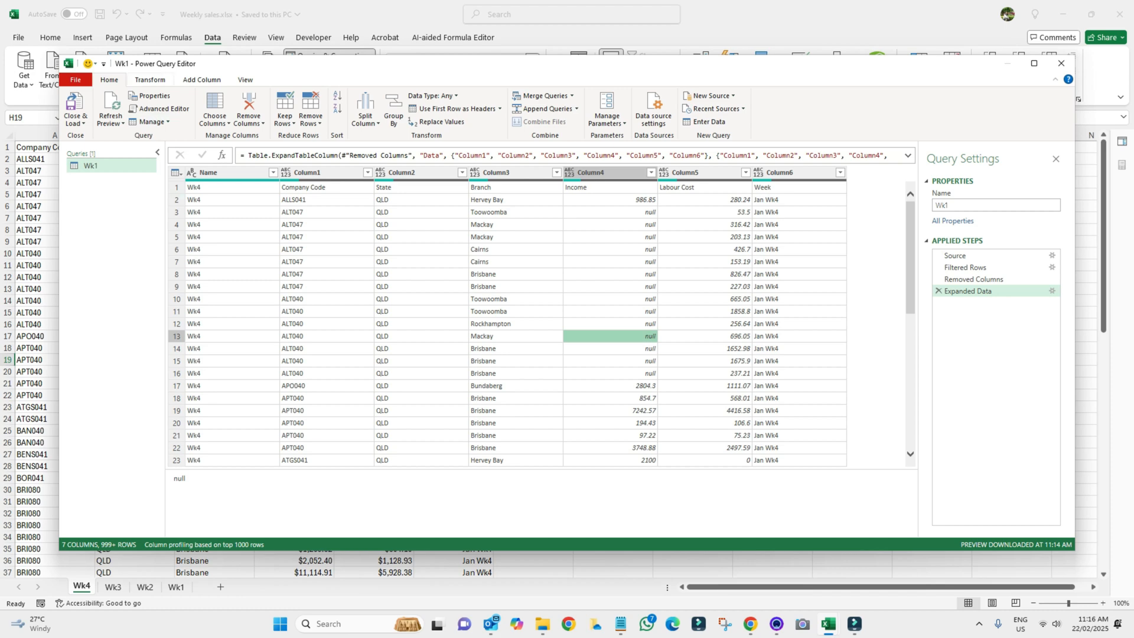
Promote the first row to column headers
click(150, 80)
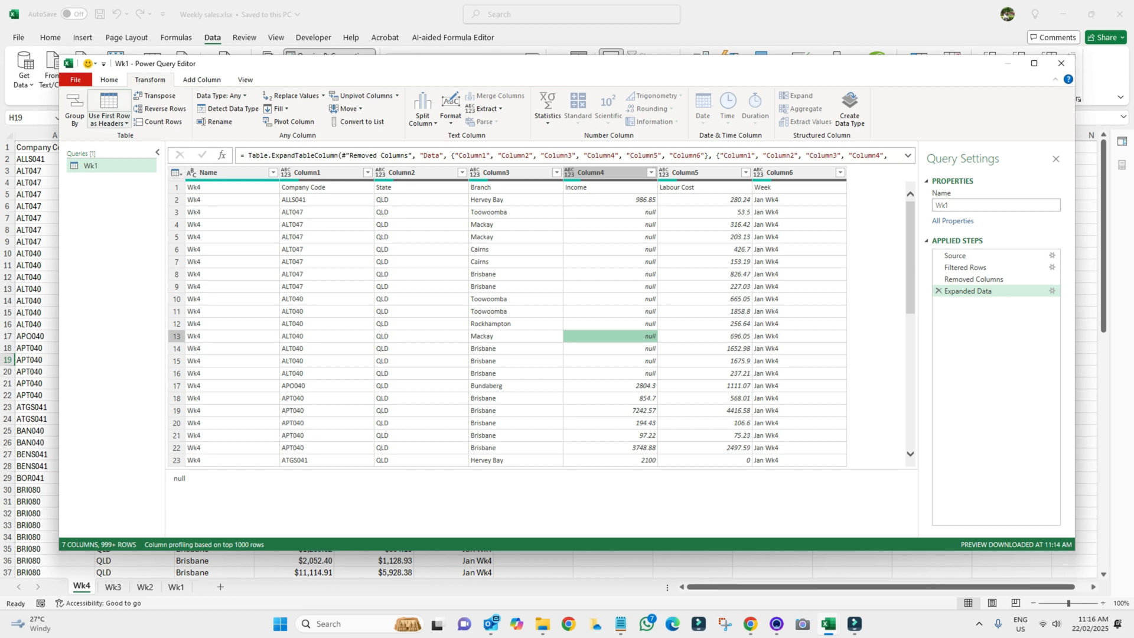
click(110, 123)
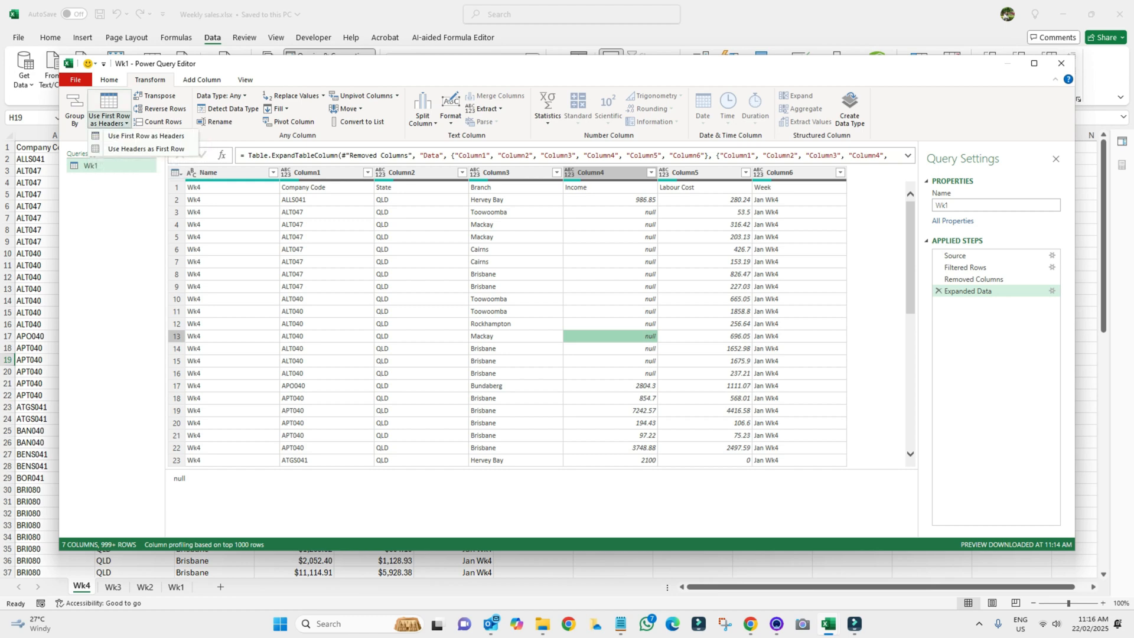
click(146, 136)
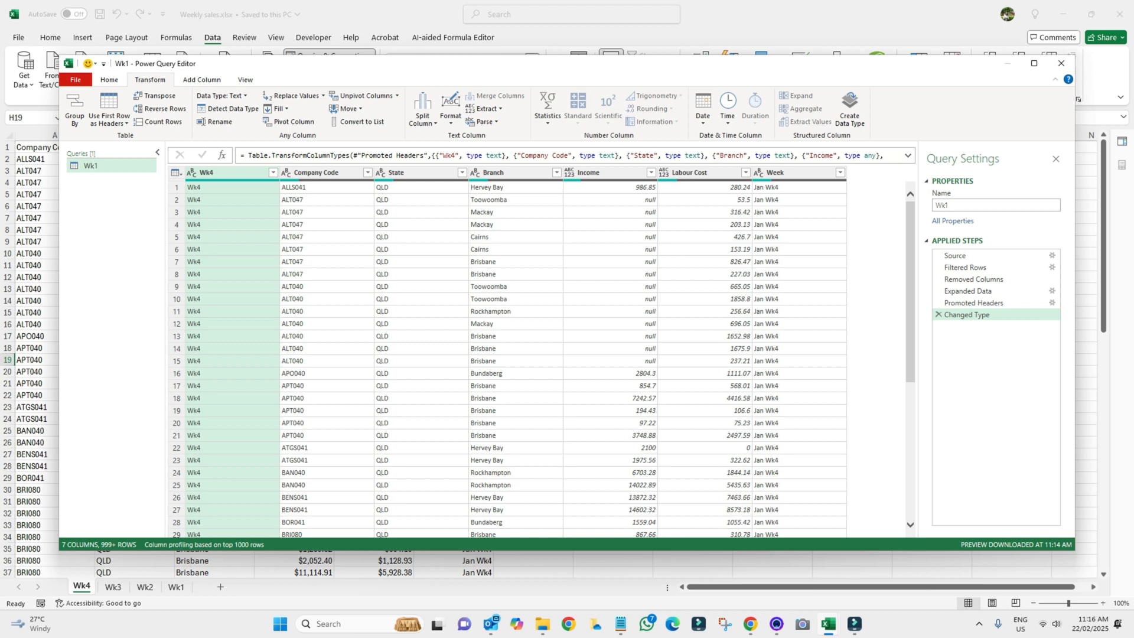
Filter out the null values in the Income column, leaving 231 rows
click(610, 274)
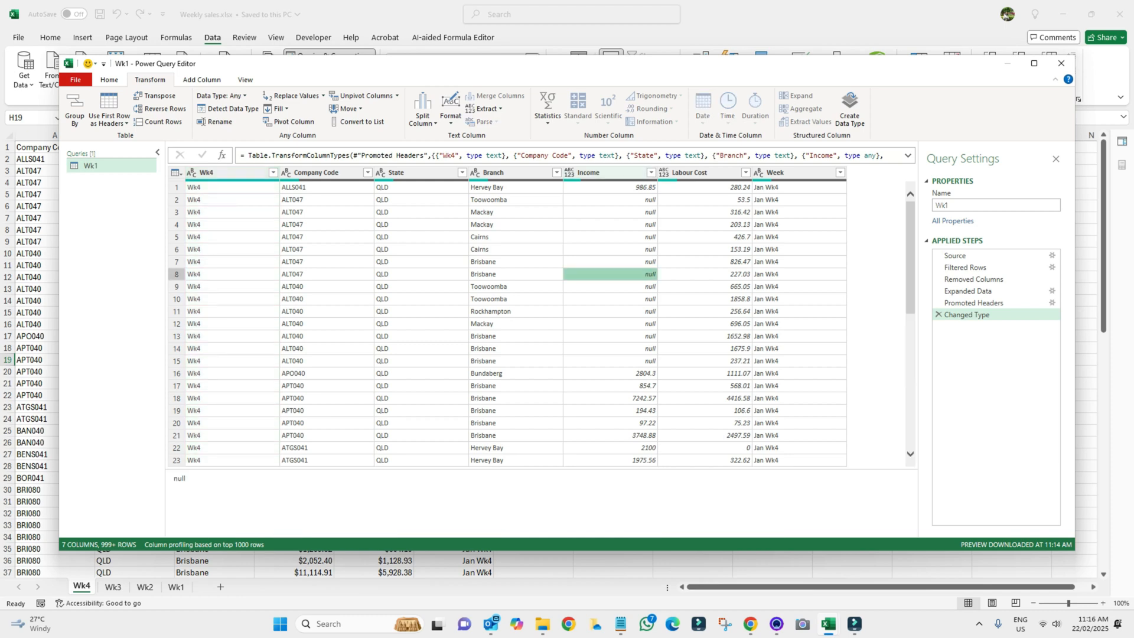
click(651, 172)
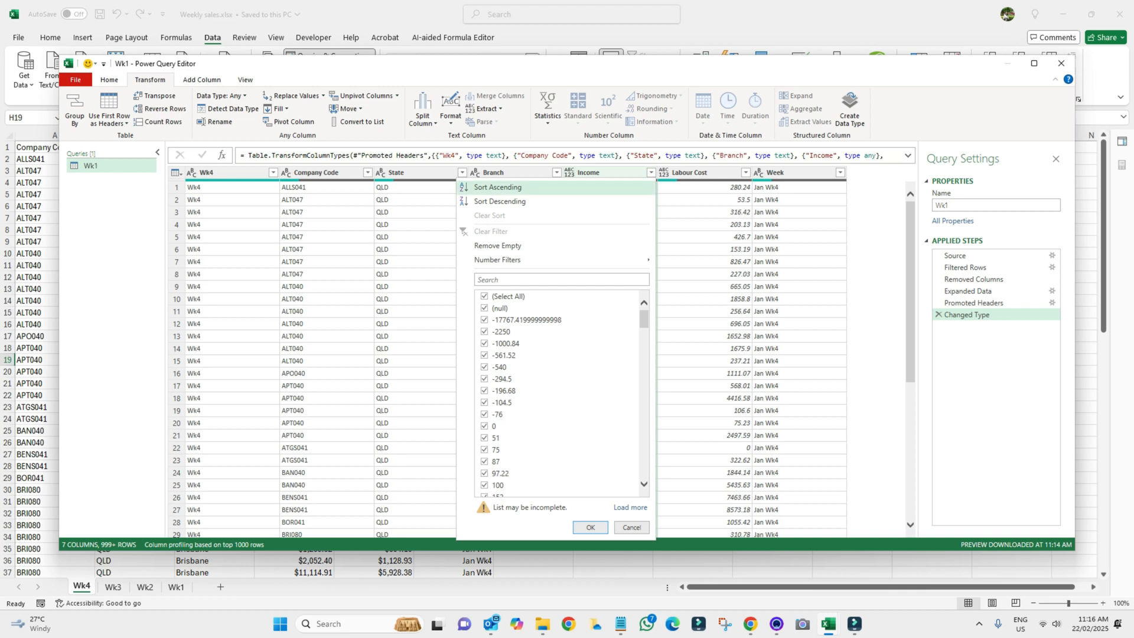
click(485, 308)
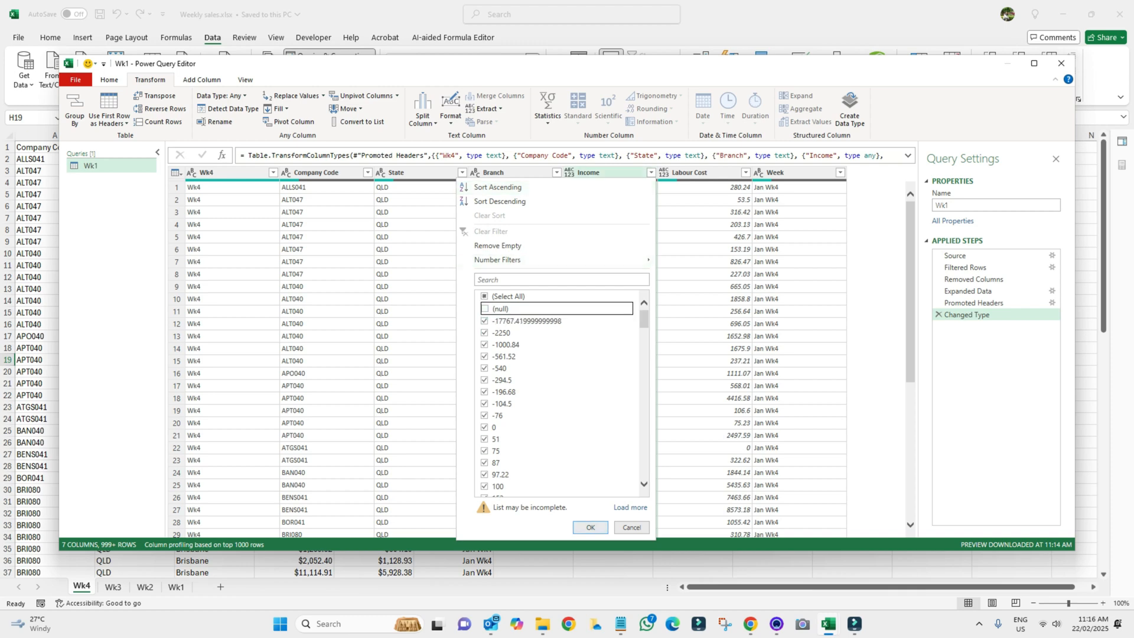
click(590, 527)
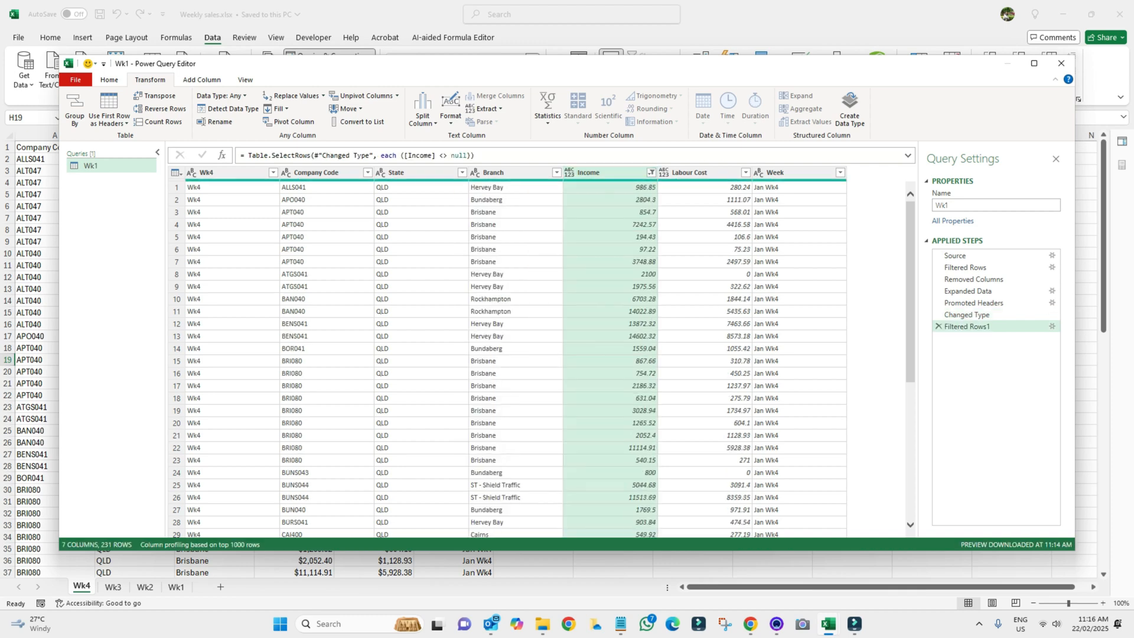
scroll(549, 360, down, 7)
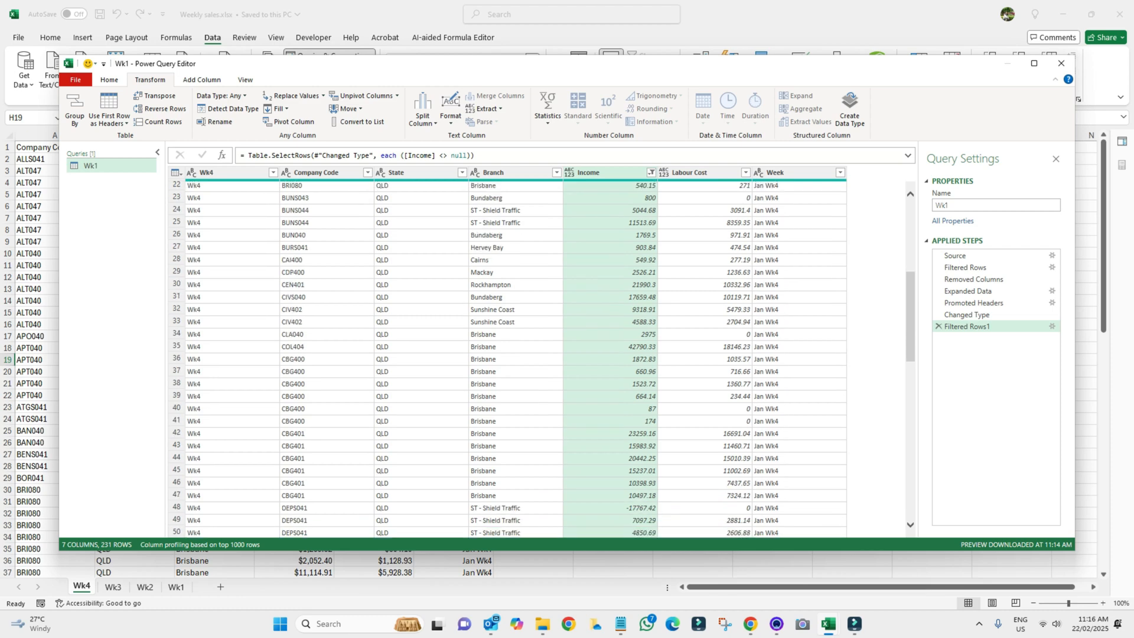
scroll(549, 360, down, 12)
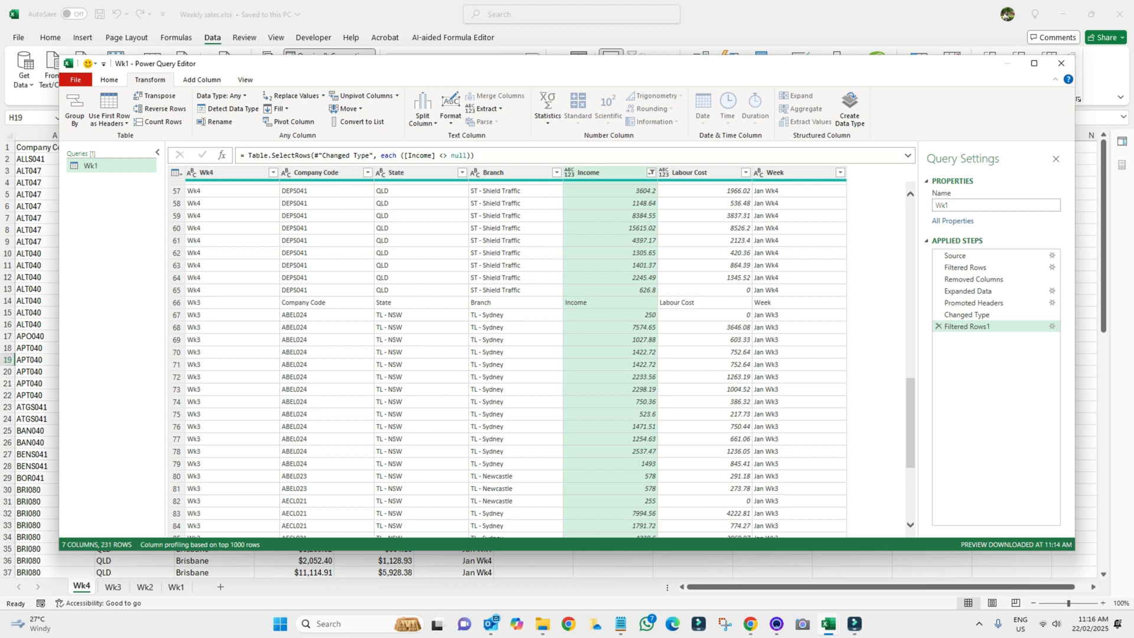
scroll(549, 360, up, 13)
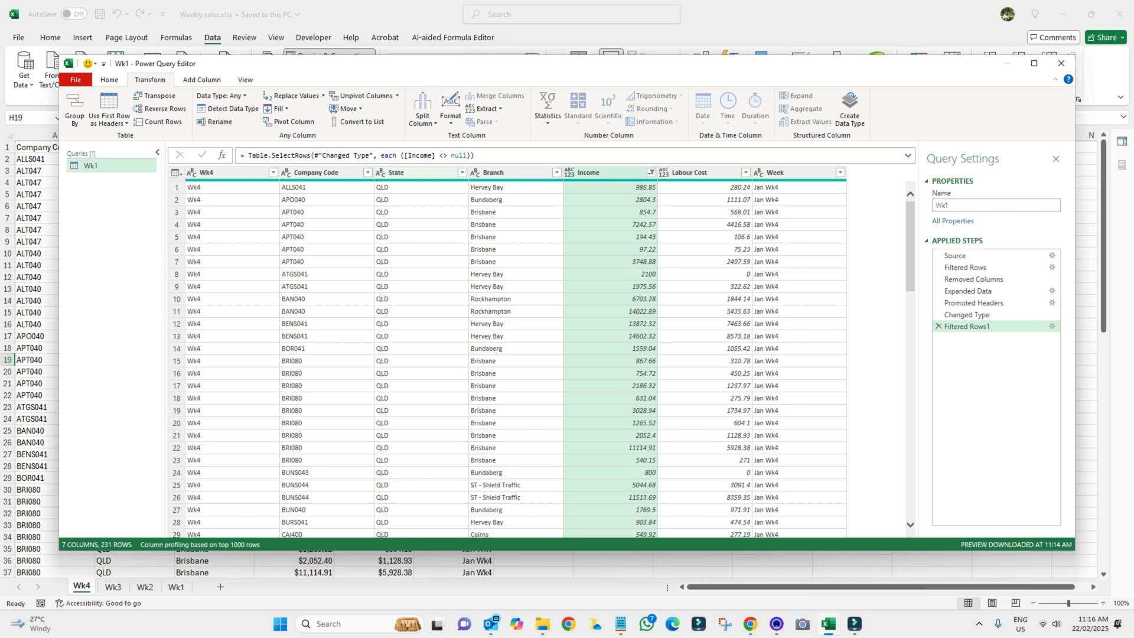
click(462, 172)
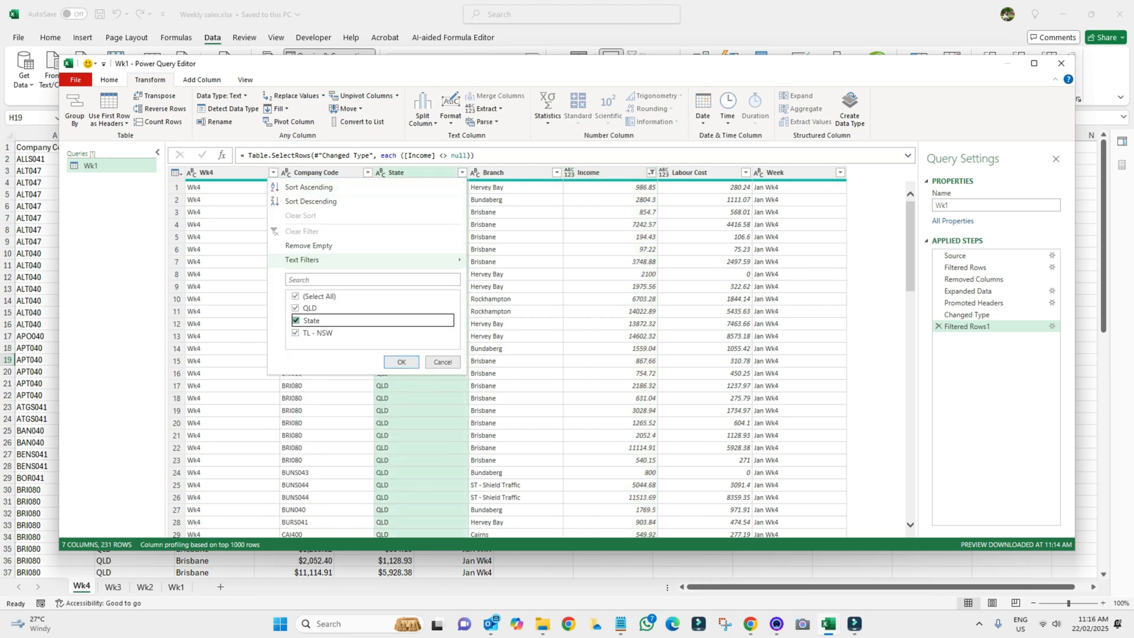
Exclude the value 'State' from the State filter, dropping the query to 228 rows
click(295, 319)
click(401, 362)
scroll(549, 360, down, 20)
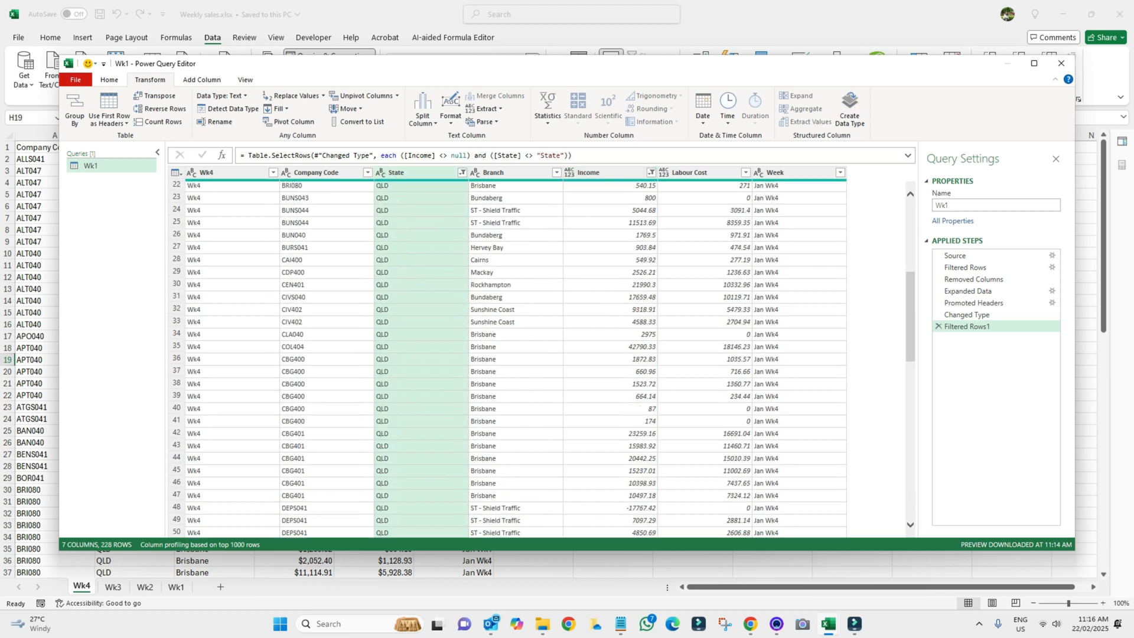
scroll(549, 360, down, 12)
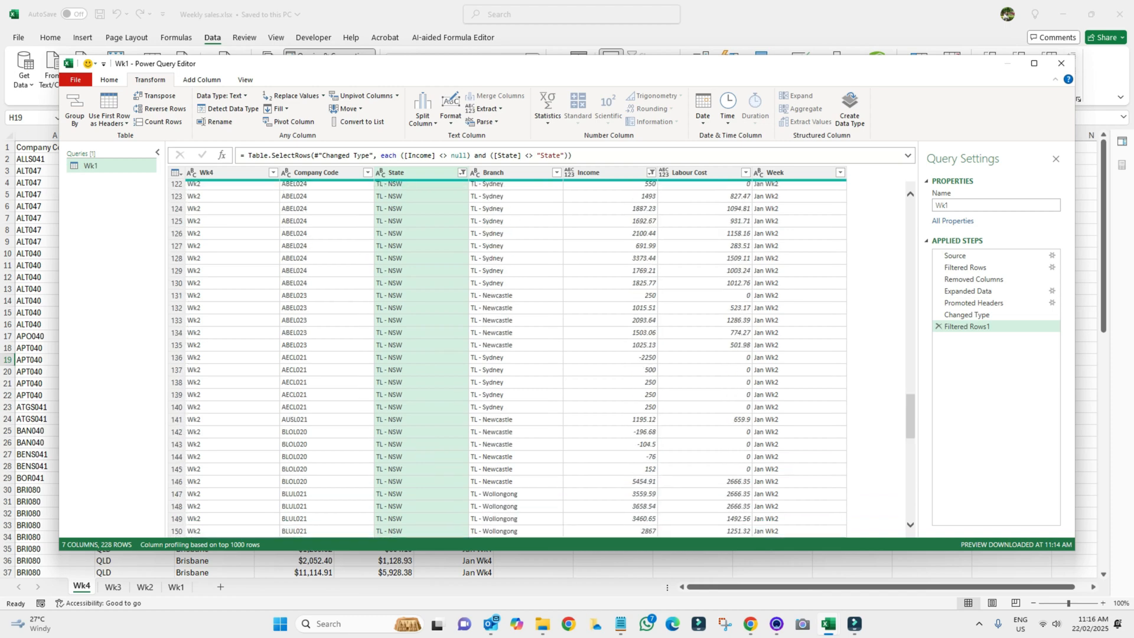
scroll(549, 360, up, 20)
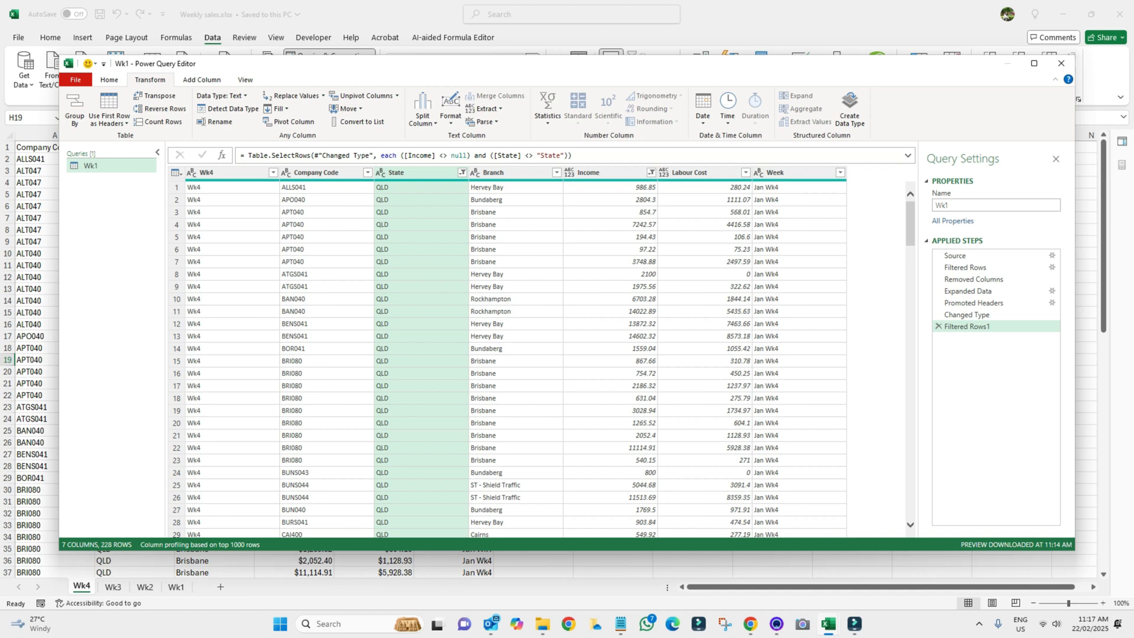
click(110, 80)
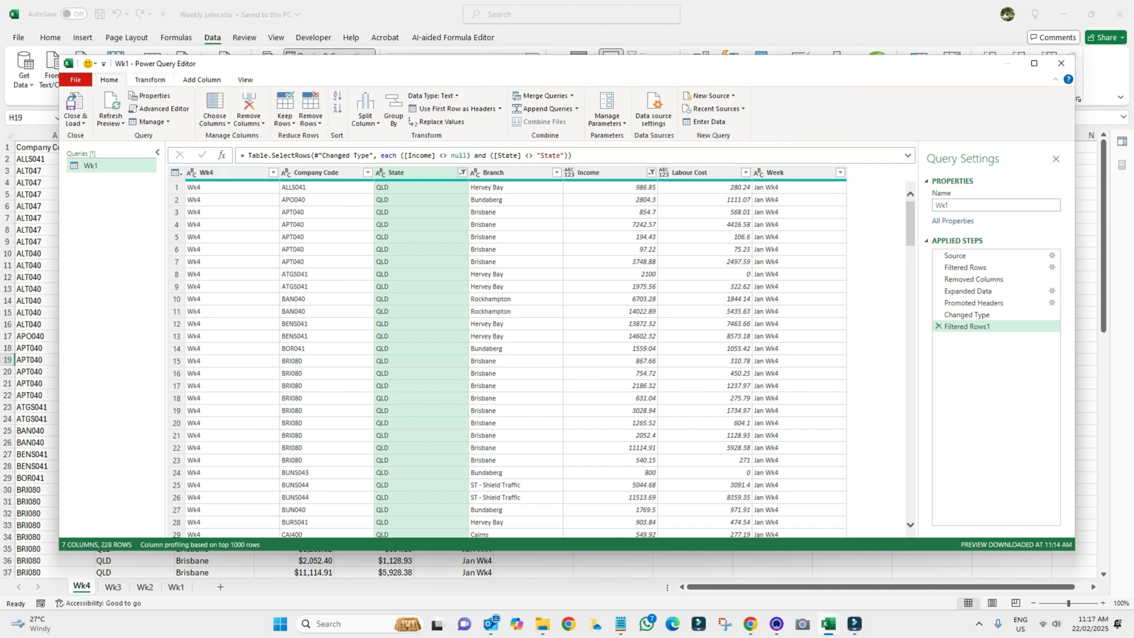
Close & Load the query to a new sheet and widen all its columns to fit
click(77, 123)
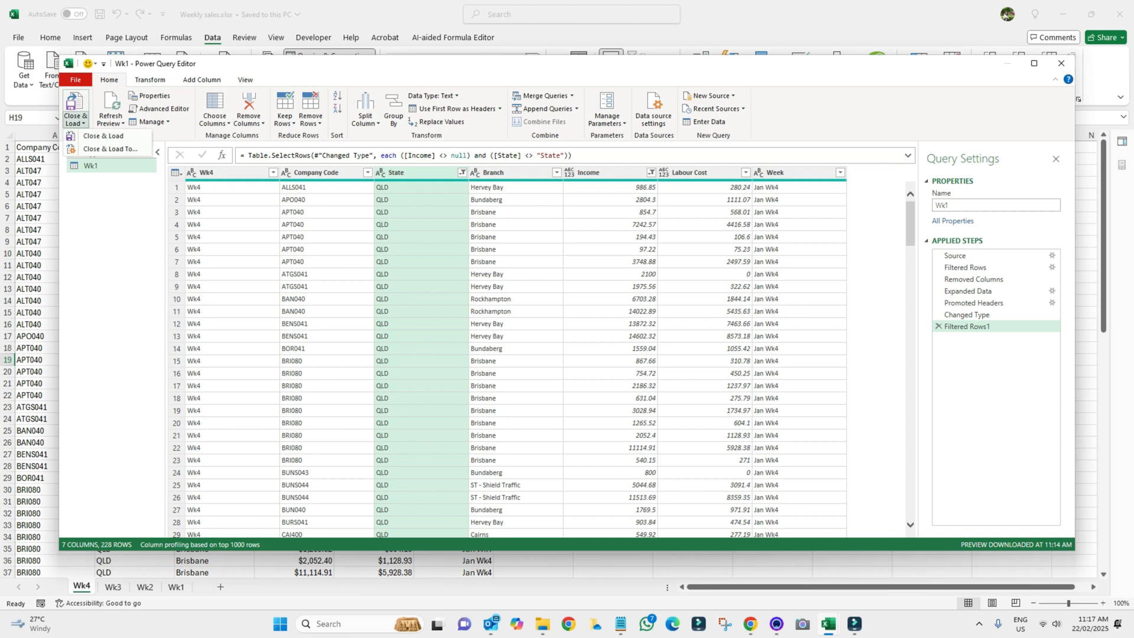
click(104, 136)
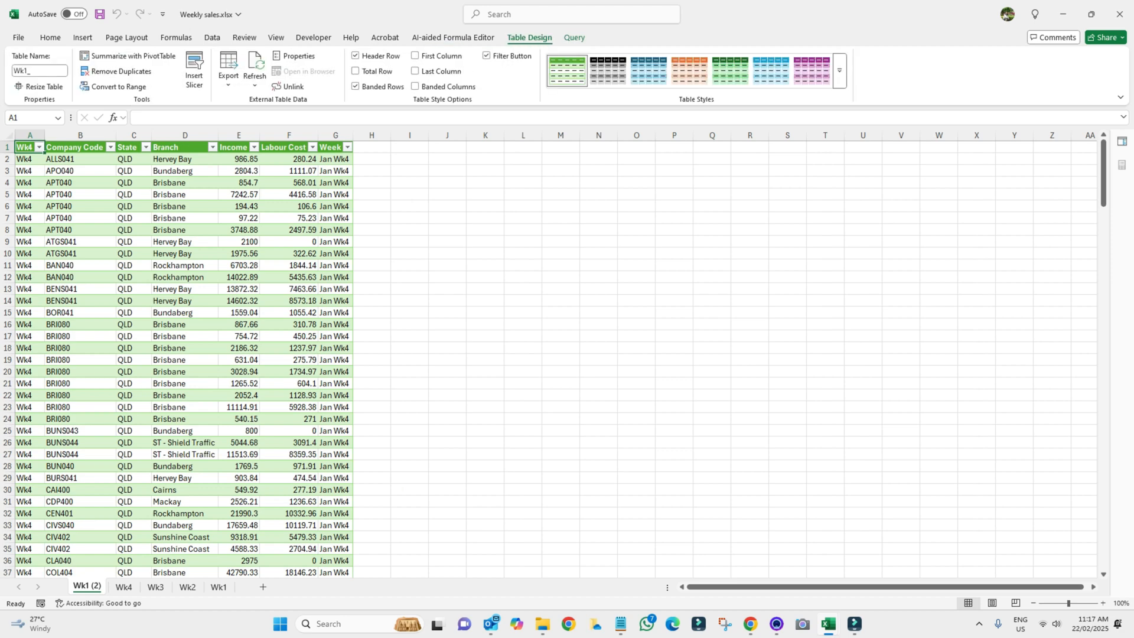
drag(44, 135, 77, 136)
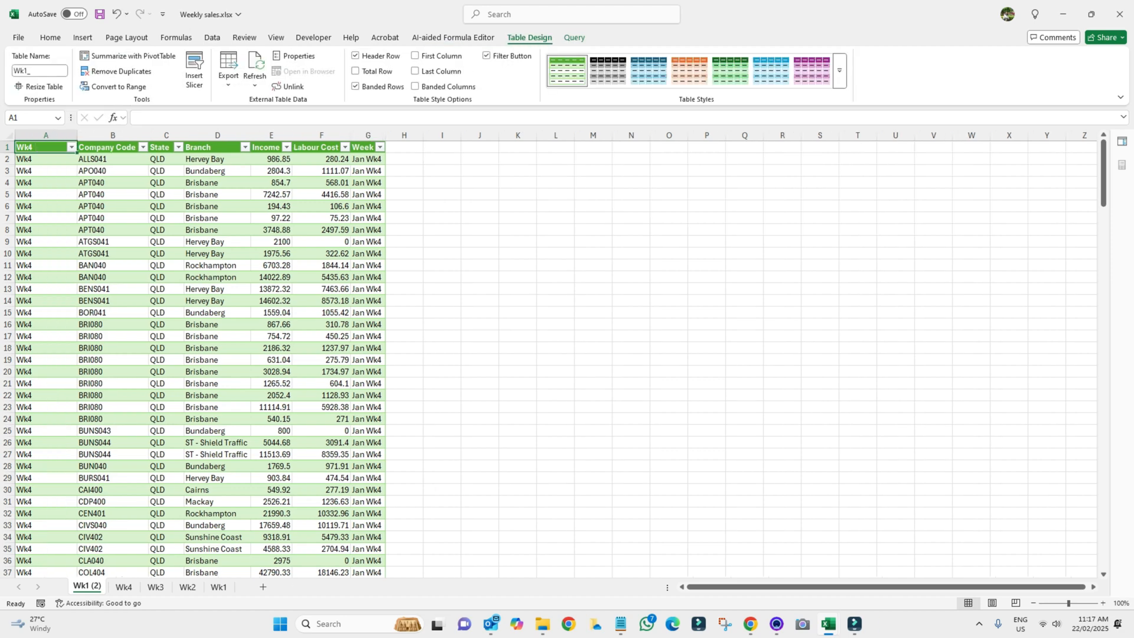
click(380, 147)
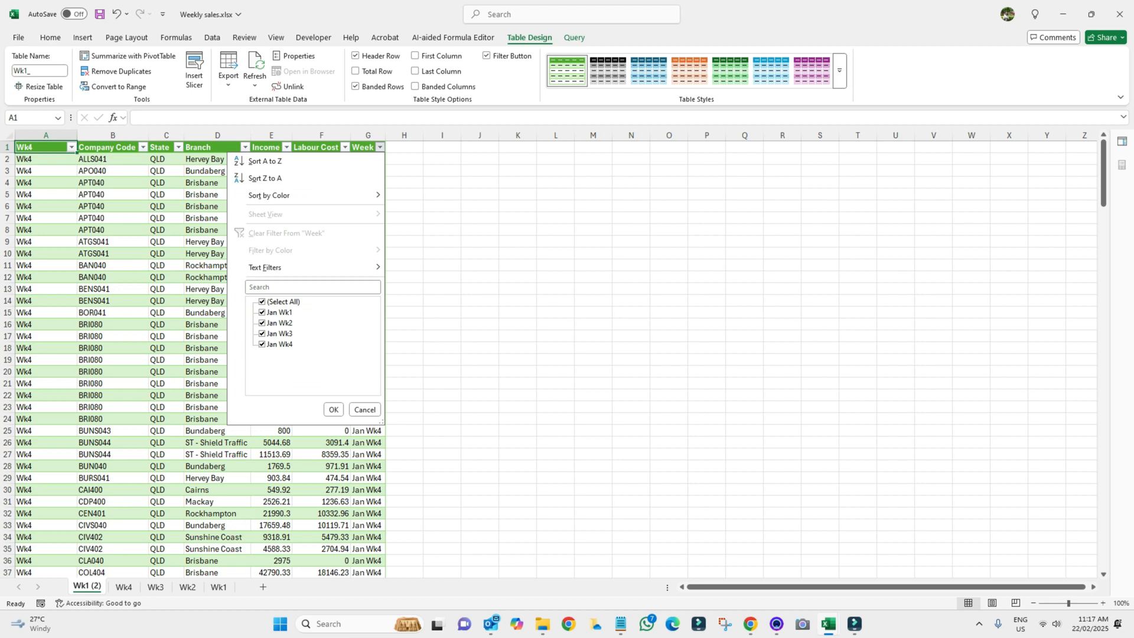
click(333, 409)
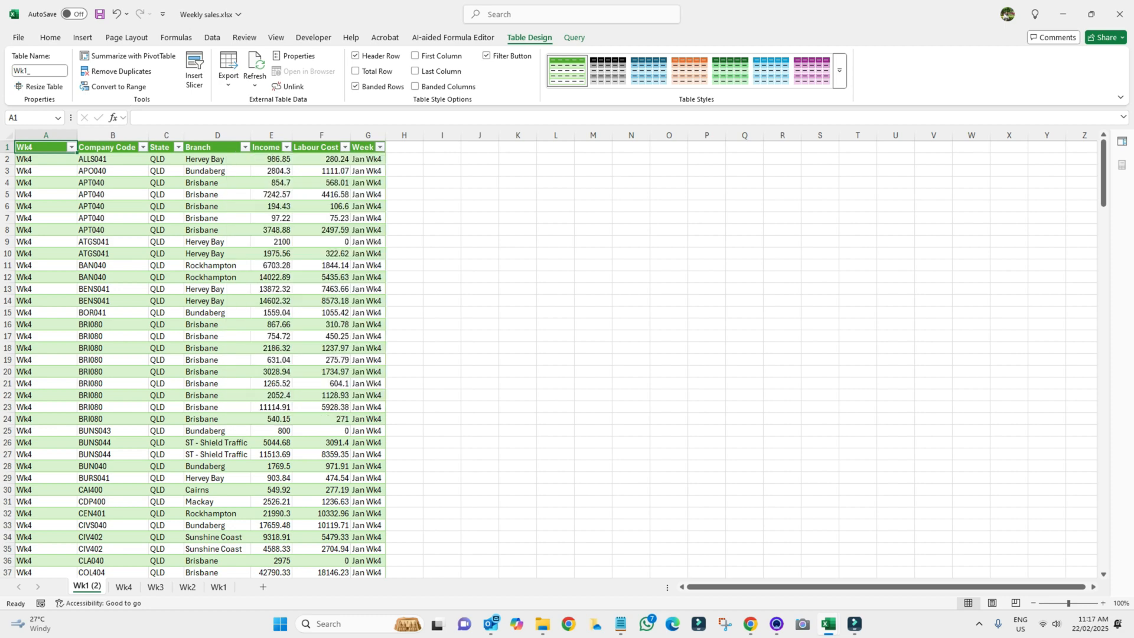
click(9, 136)
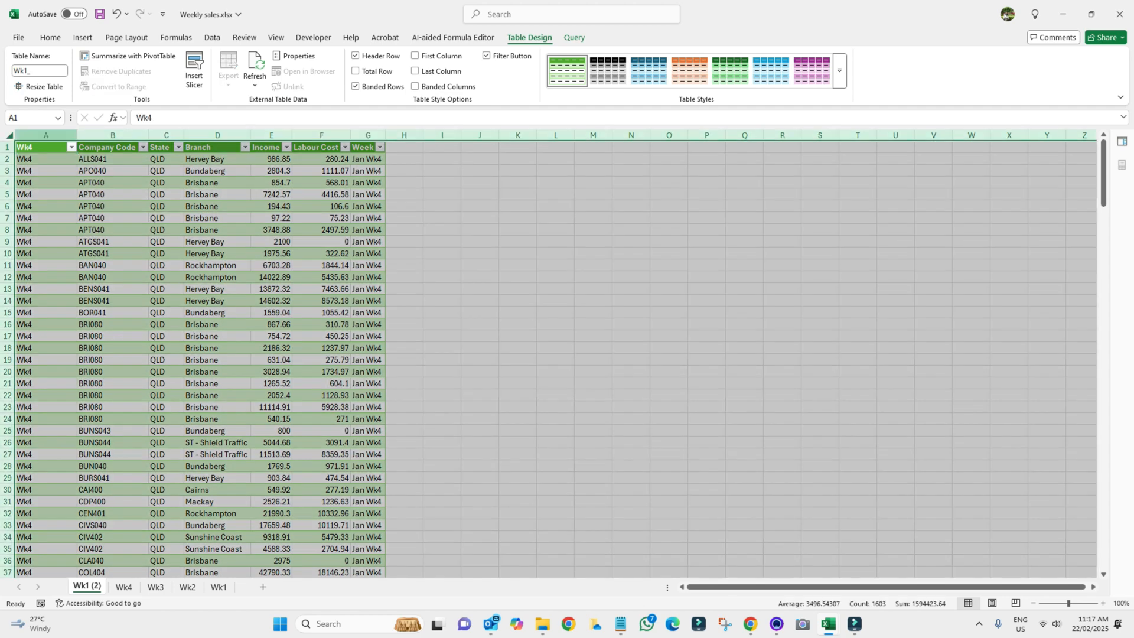
drag(76, 136, 83, 135)
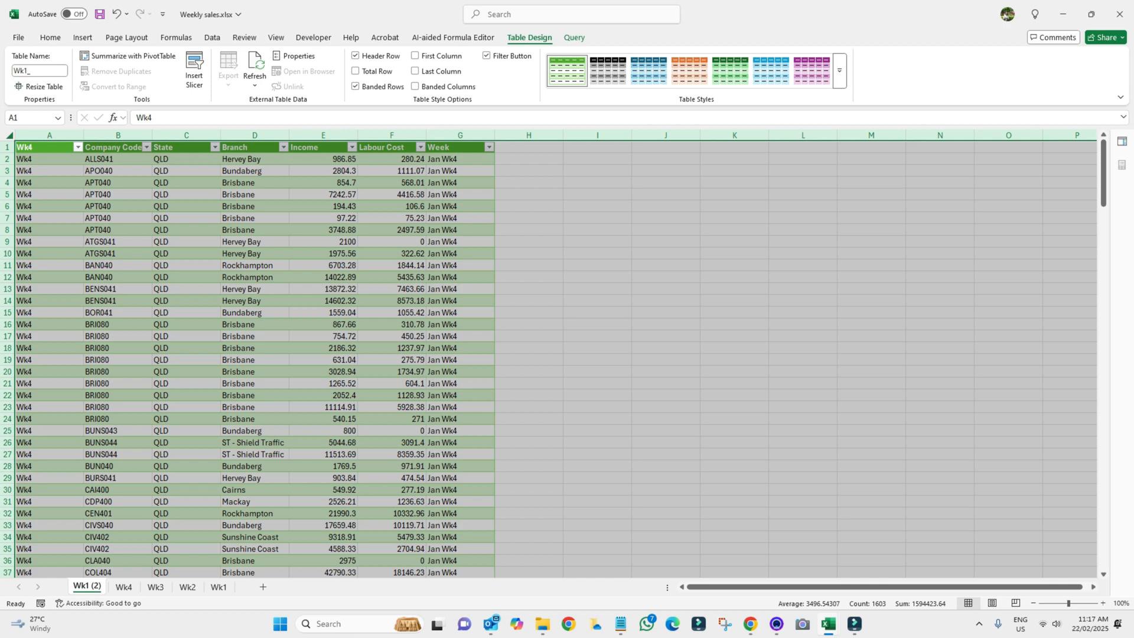
Rename the Wk1 (2) sheet to Total
double_click(87, 586)
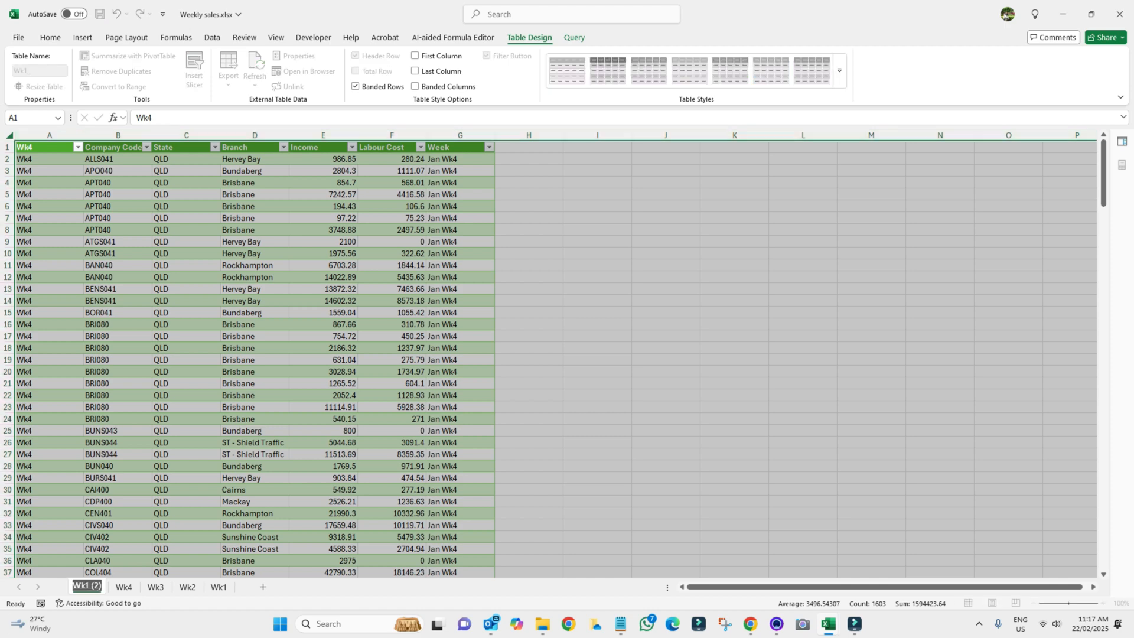
text(Totya)
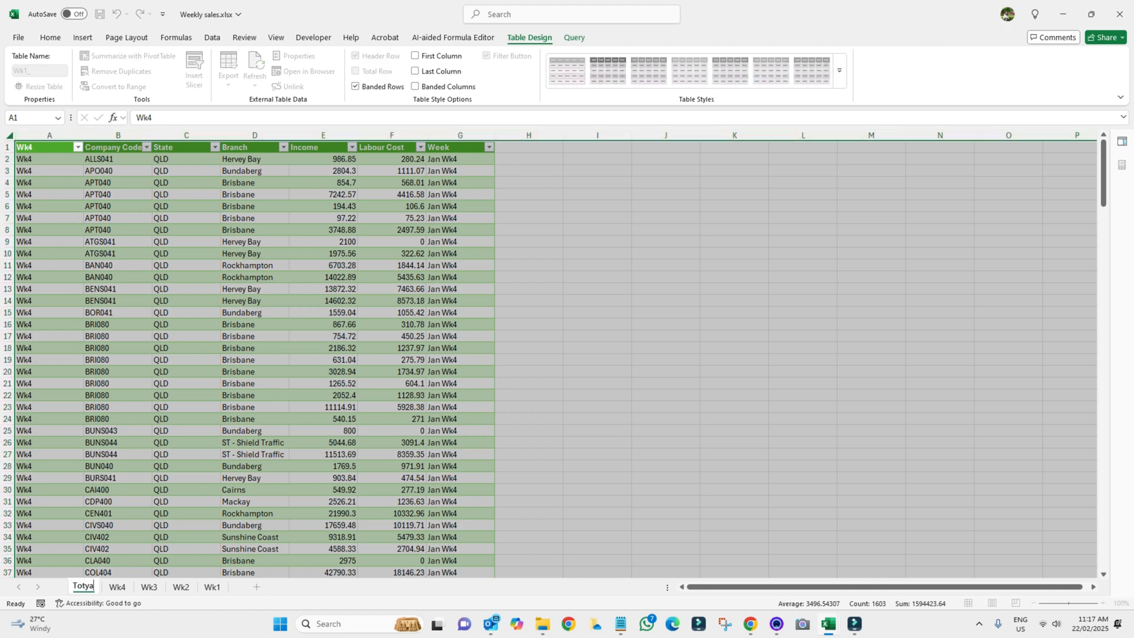
key(BackSpace)
key(BackSpace)
text(al)
click(528, 419)
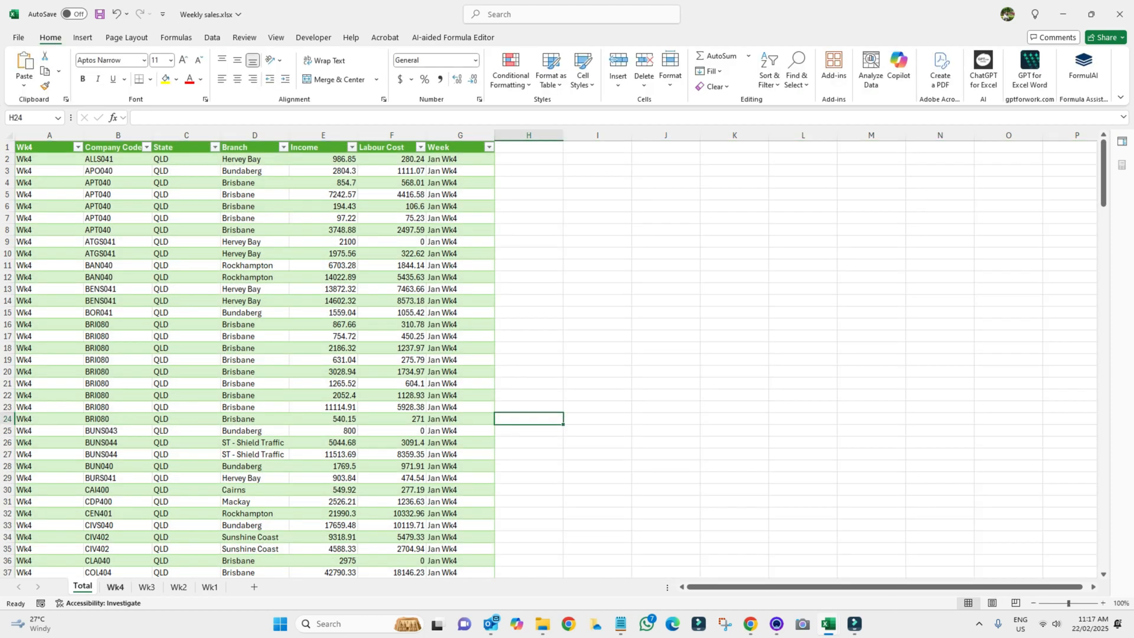
Flip through the Wk4, Wk3, Wk2 and Wk1 sheets, then create blank workbook Book7
click(115, 586)
click(146, 586)
click(178, 586)
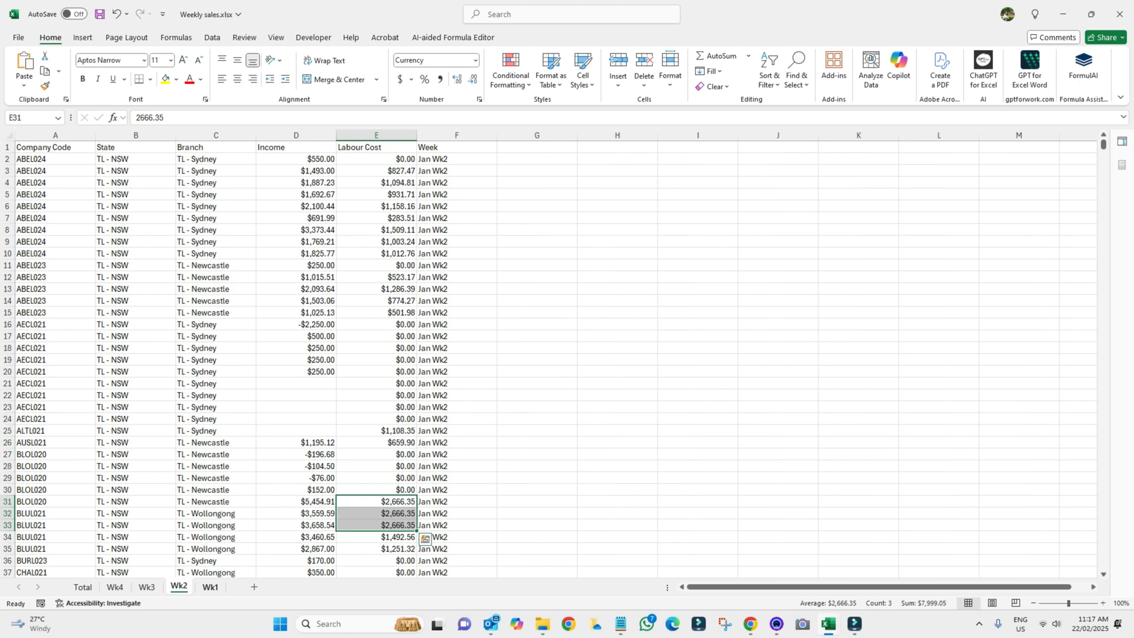
key(ctrl+Page_Down)
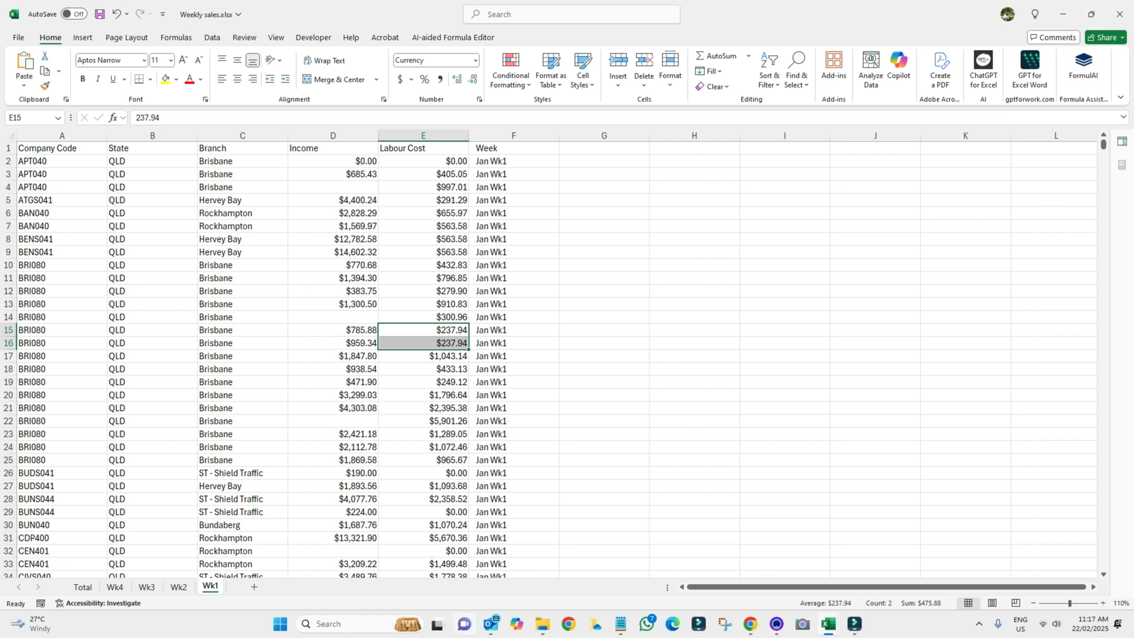
key(ctrl+n)
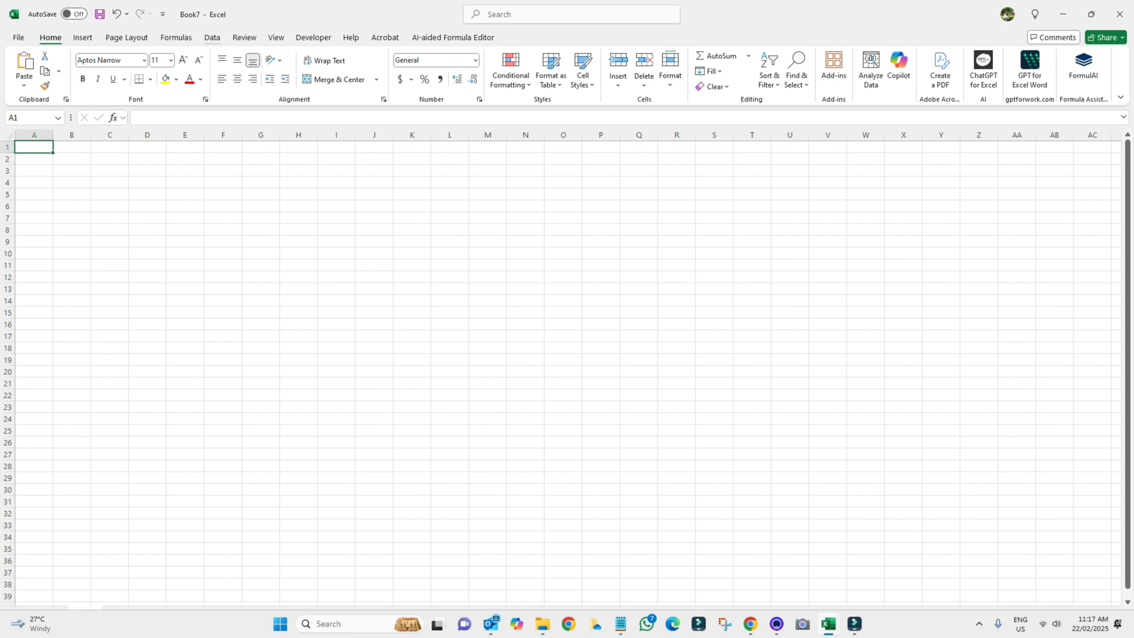
Import the Sales folder with From Folder and open its four Jan wk1–wk4 files in Power Query
click(212, 37)
click(24, 70)
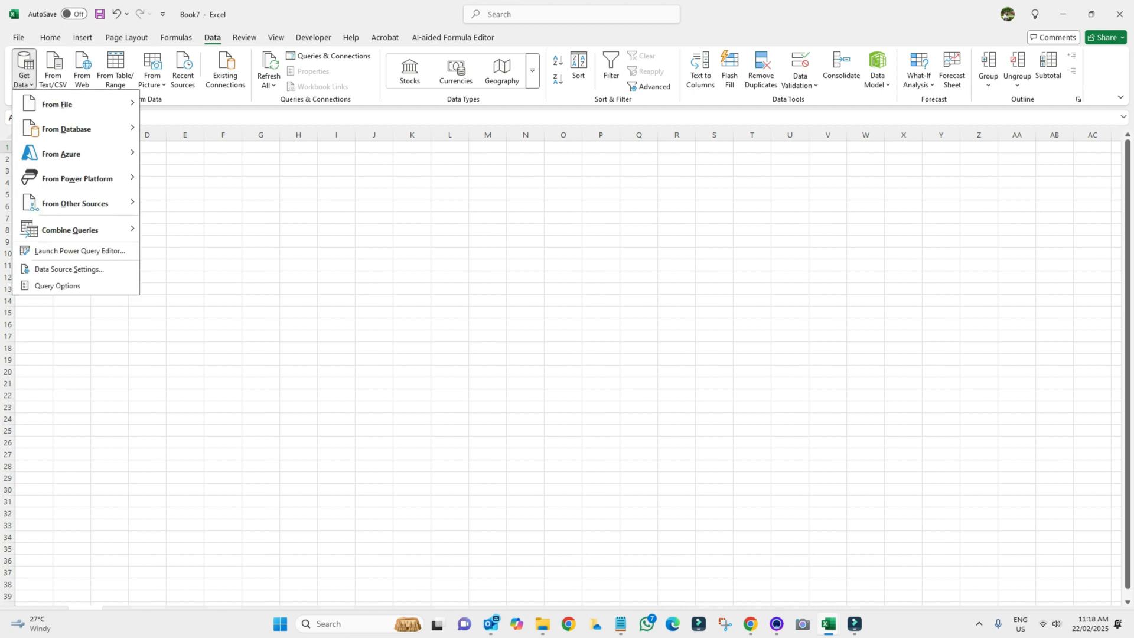
mouse_move(56, 104)
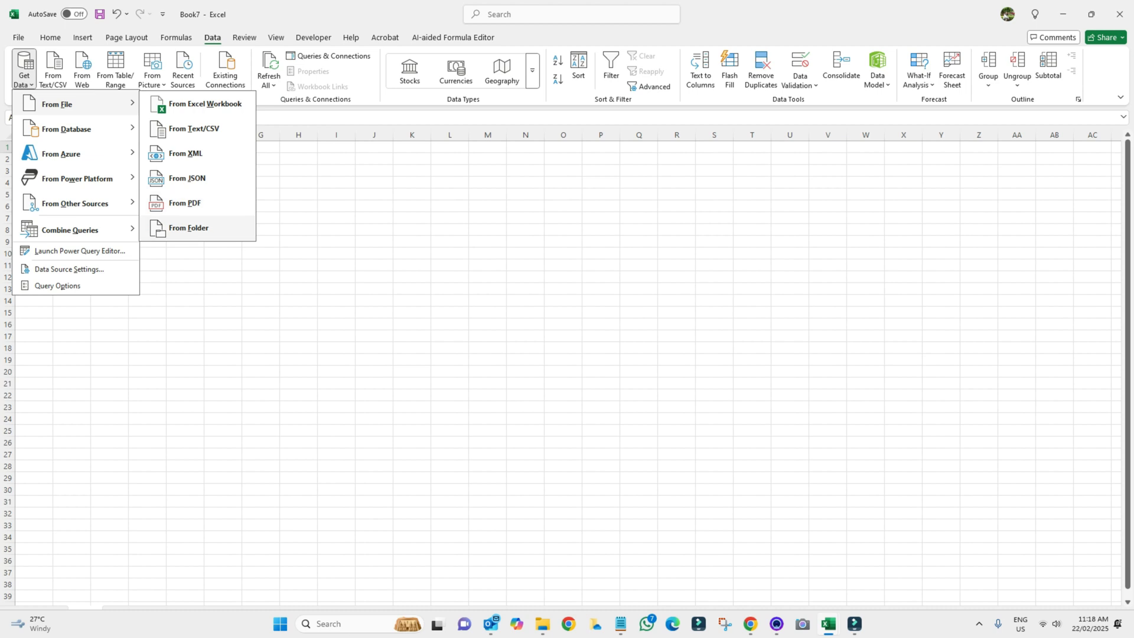
click(195, 228)
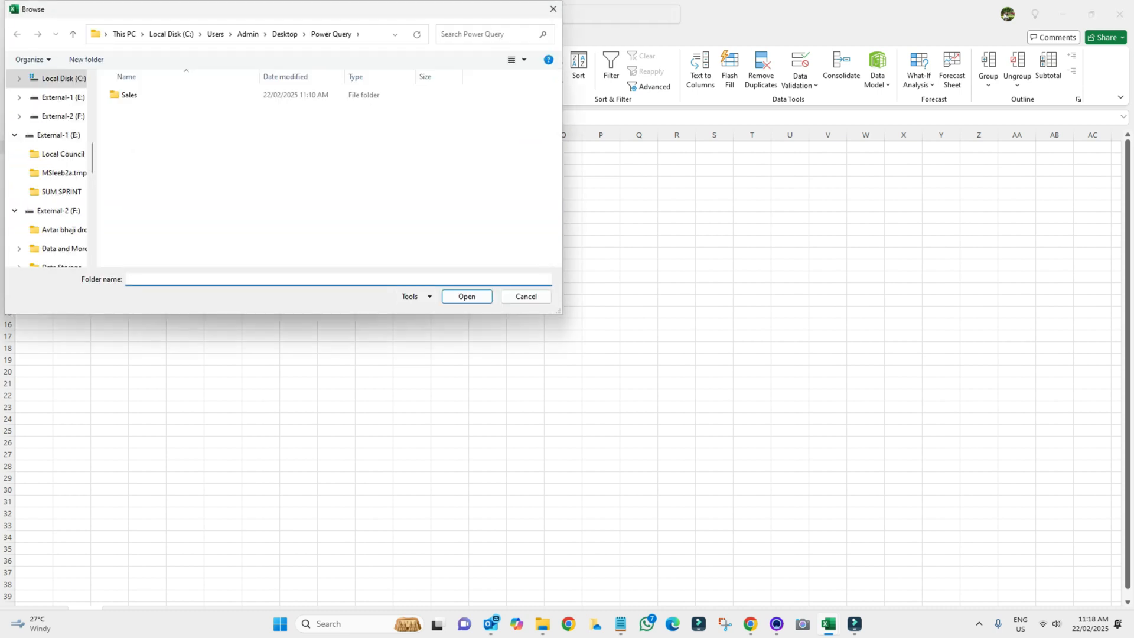
click(129, 96)
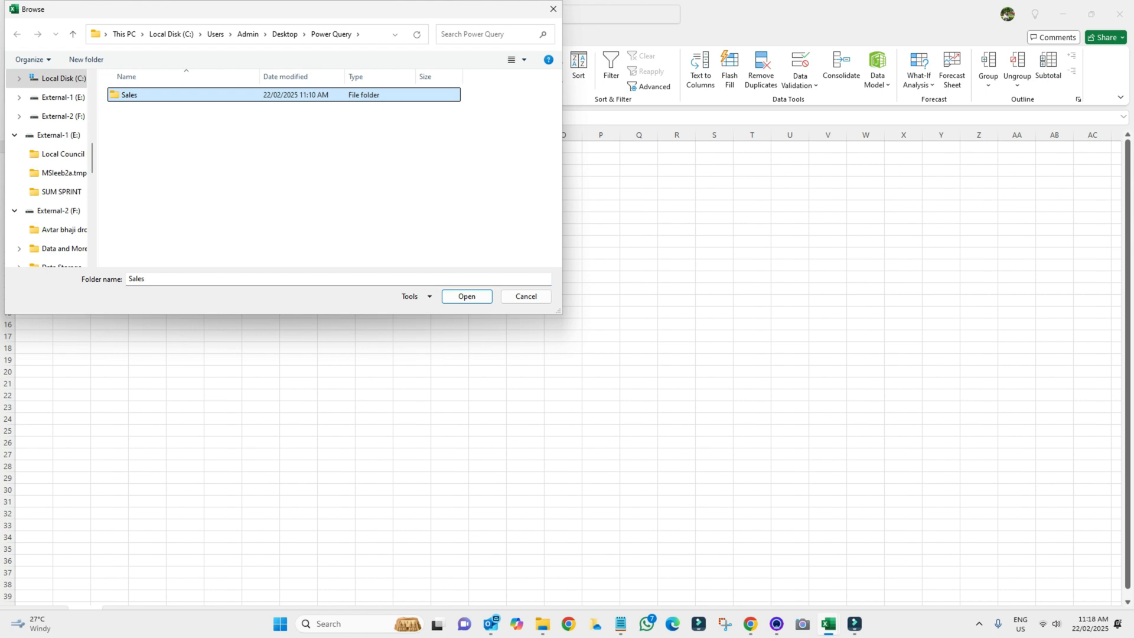
key(Return)
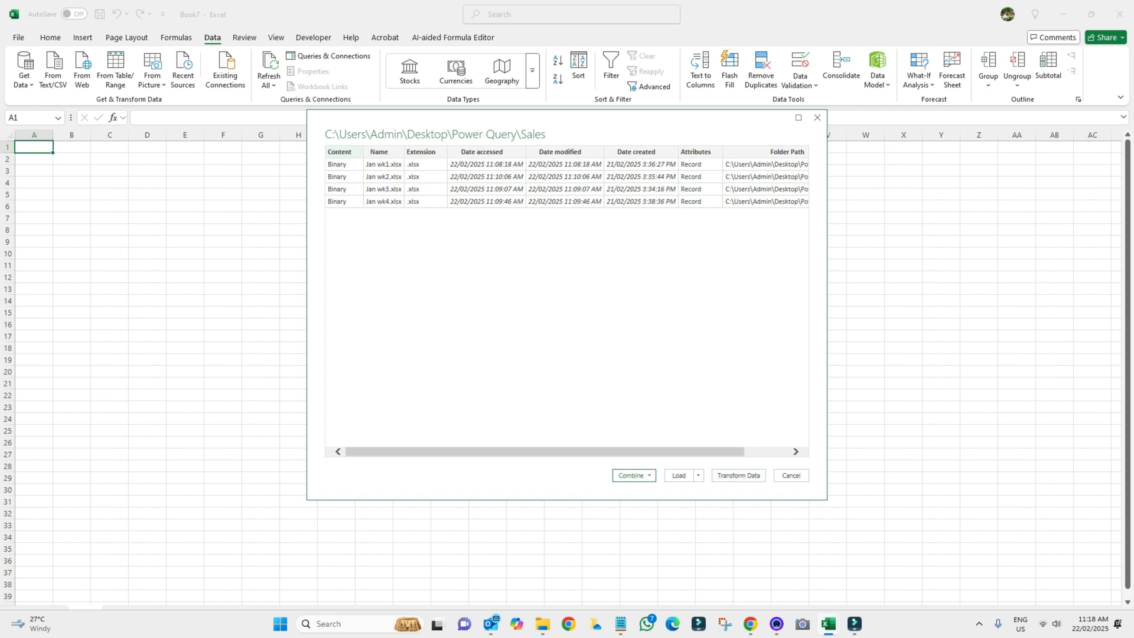
click(738, 475)
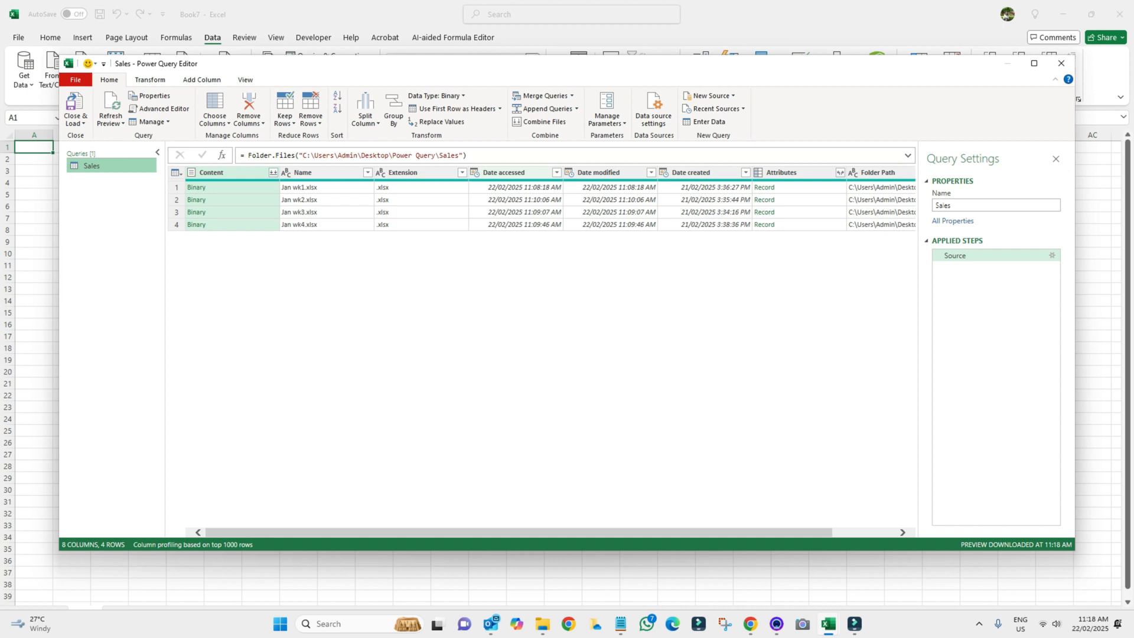
Remove the Date accessed, Date modified and Date created columns from the file list
click(503, 172)
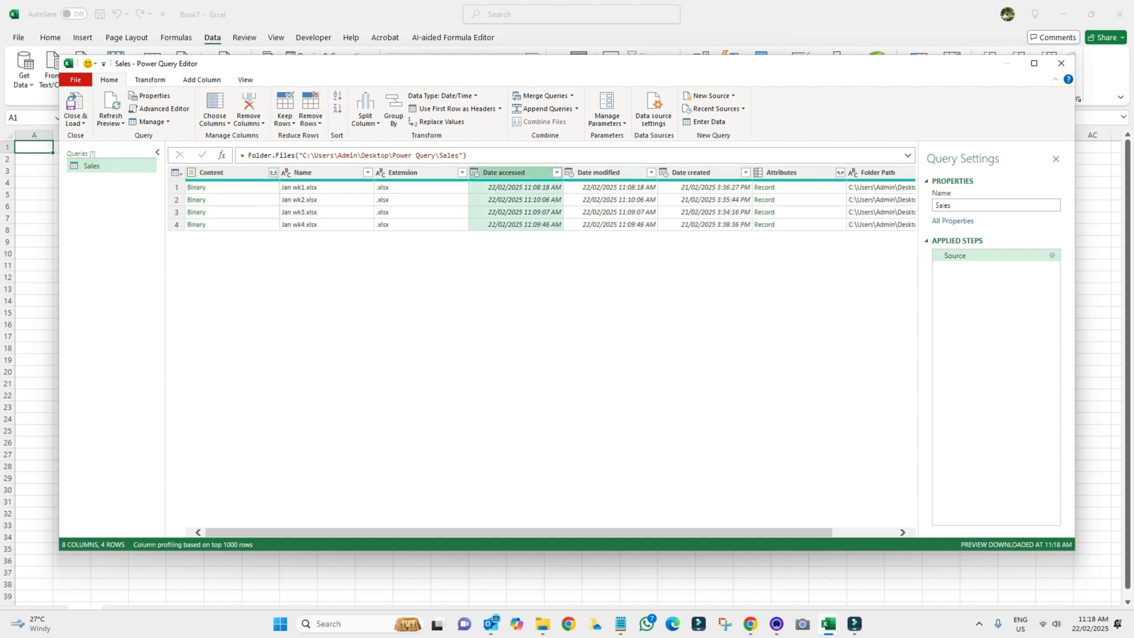
ctrl+click(598, 172)
ctrl+click(723, 172)
right_click(726, 173)
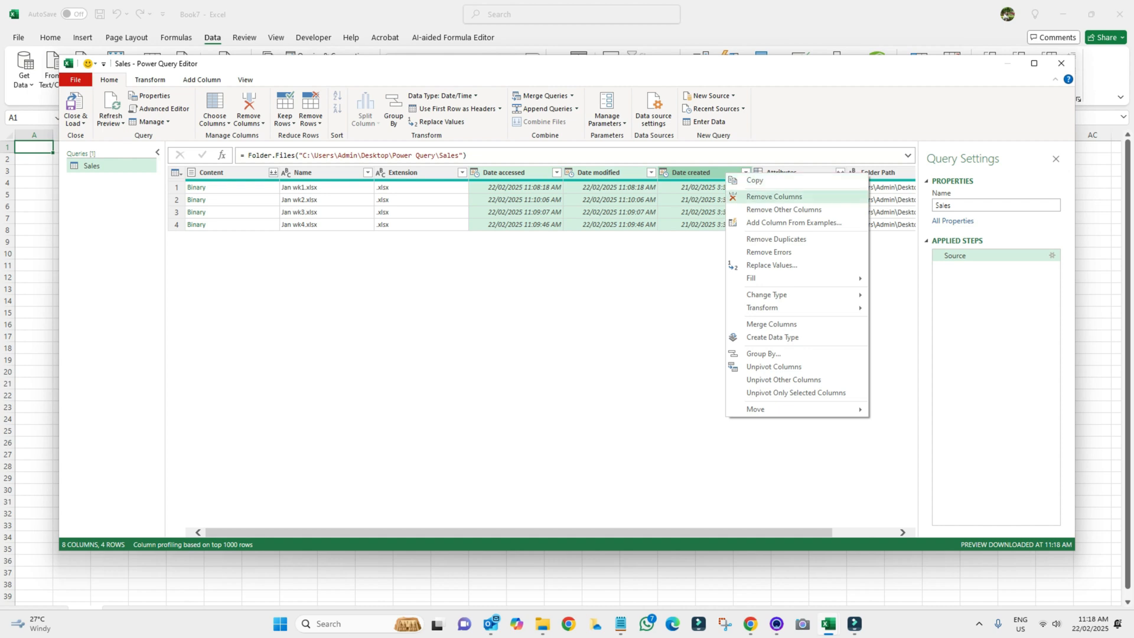
click(773, 197)
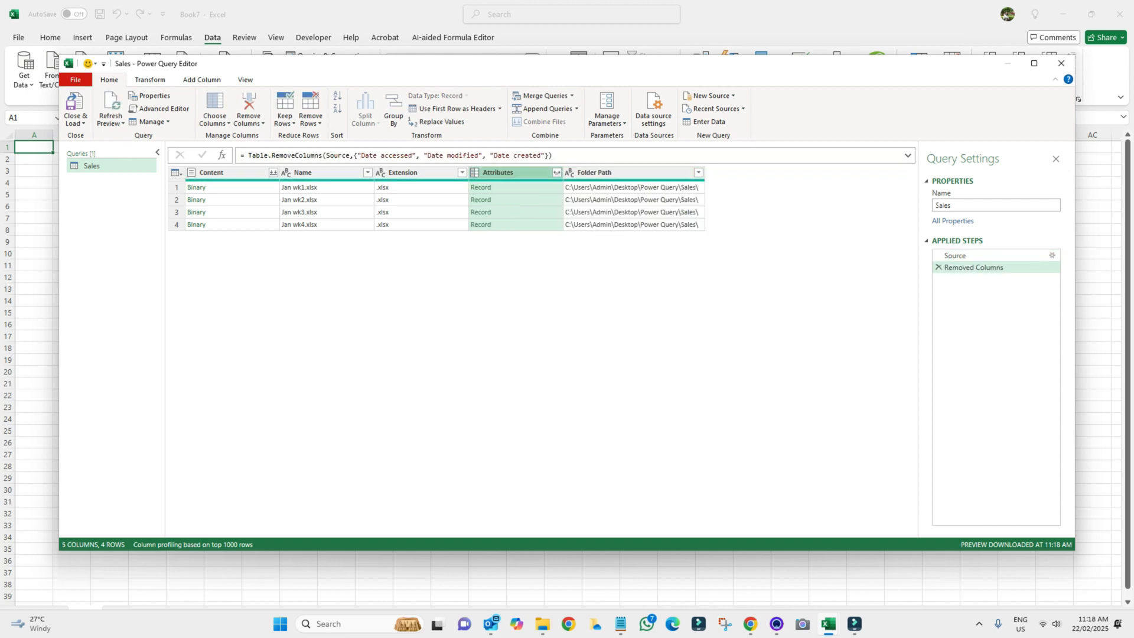
Remove the Folder Path and Extension columns, leaving Content, Name and Attributes
click(640, 172)
right_click(641, 174)
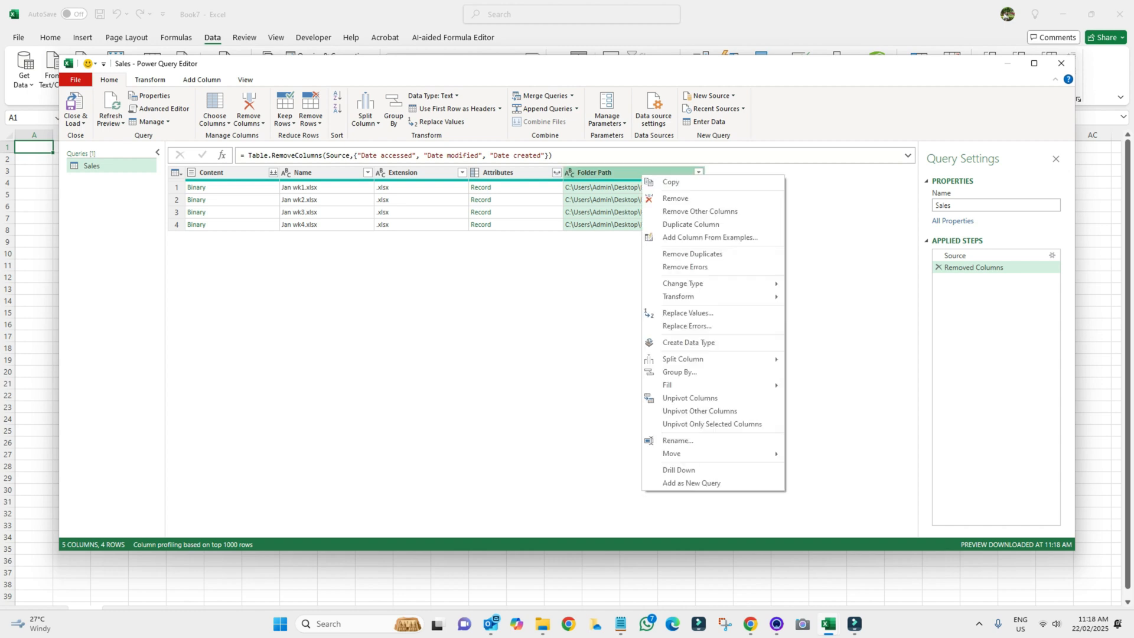
click(674, 198)
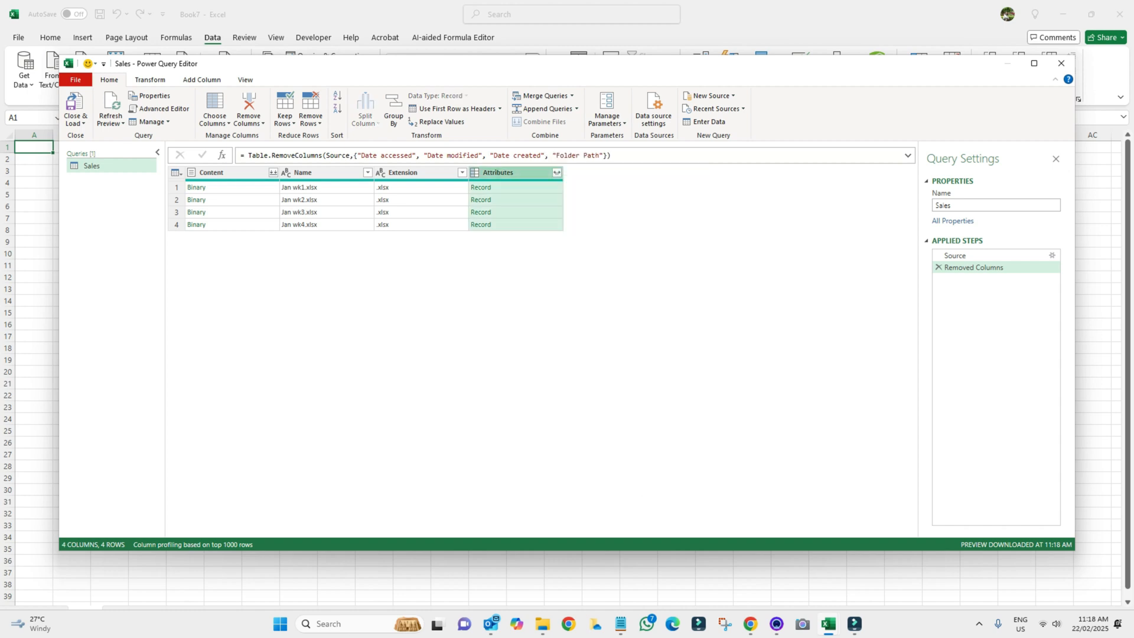
right_click(435, 173)
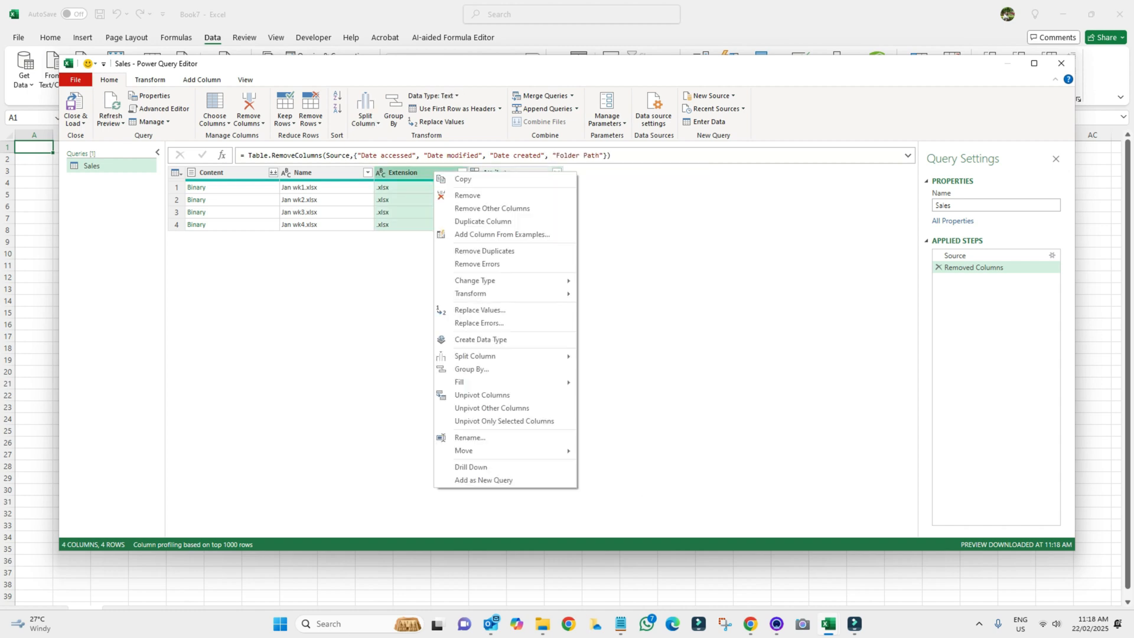
click(457, 195)
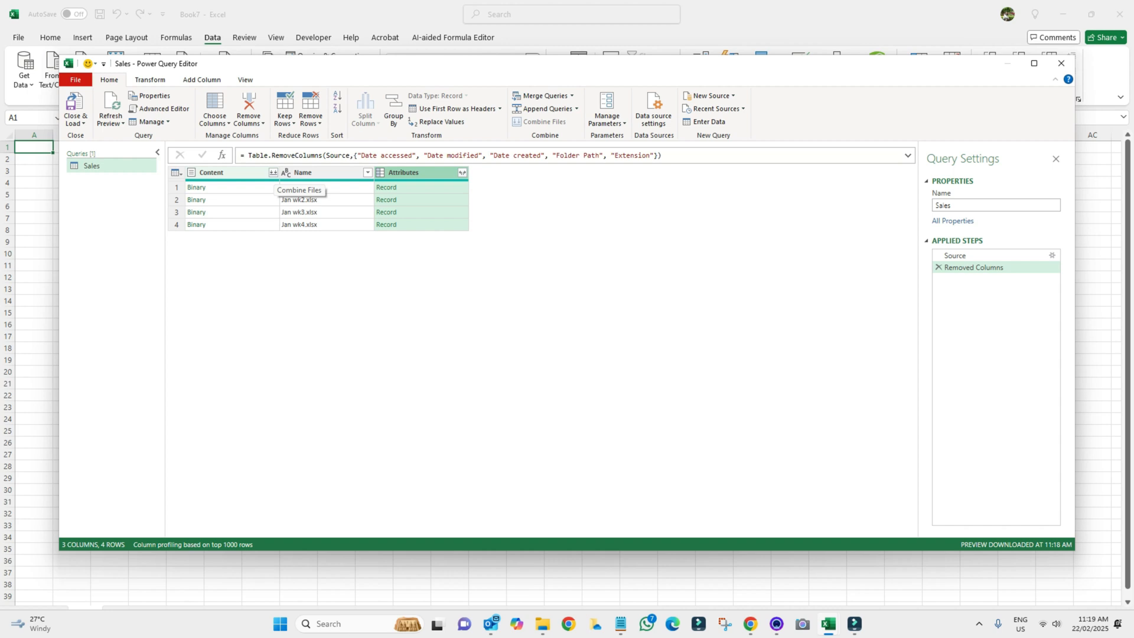
Combine the Content binaries using the Sales table from each weekly file
click(273, 171)
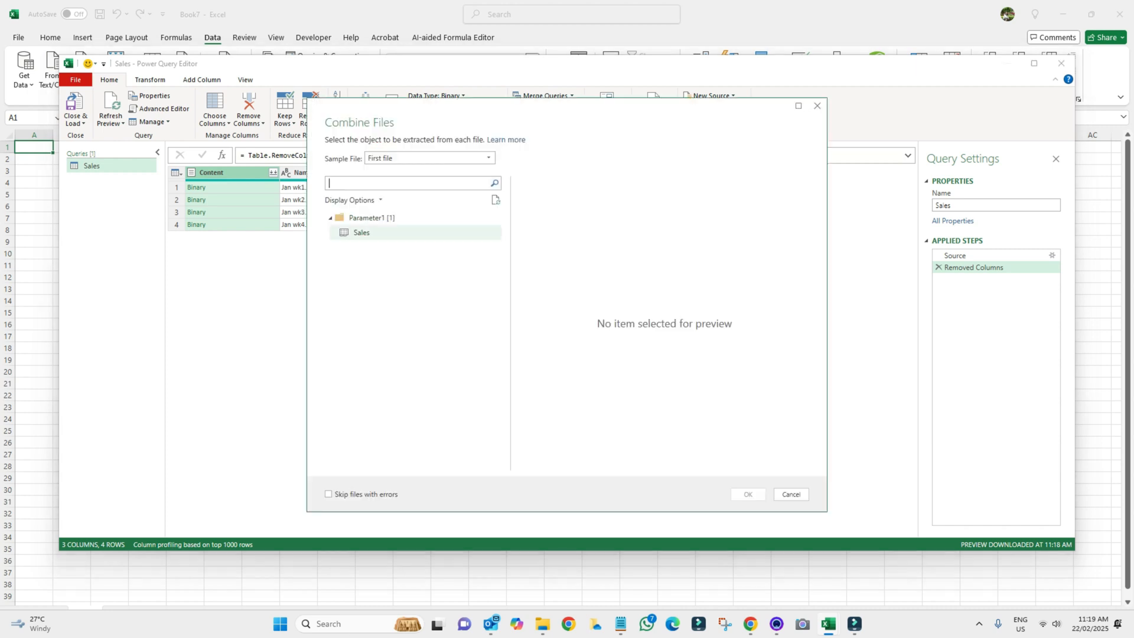
click(369, 234)
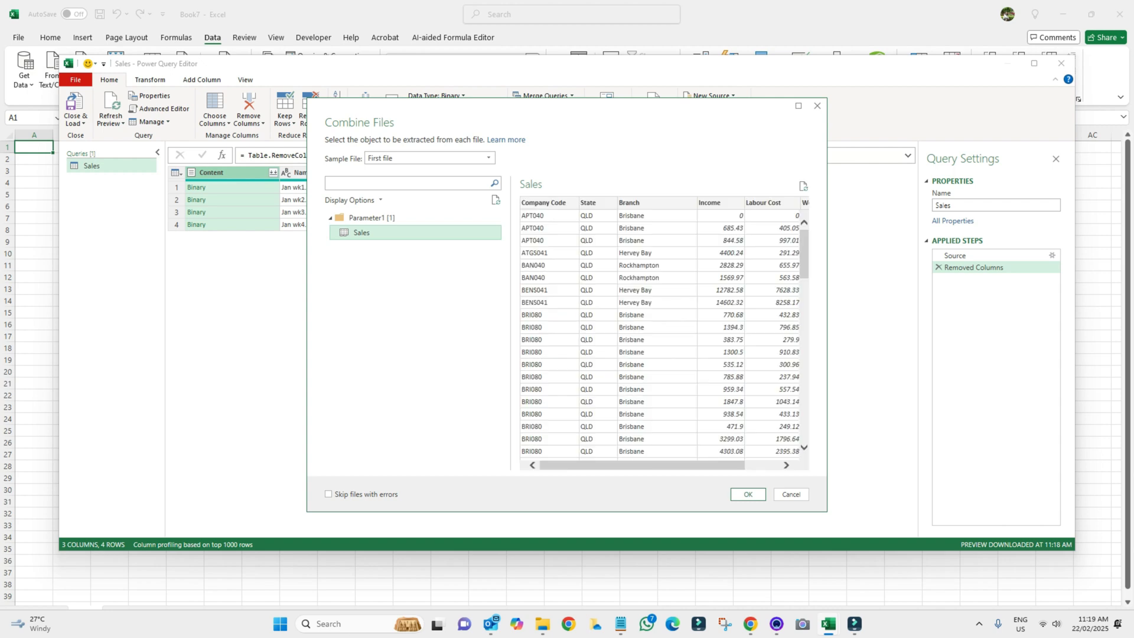
click(747, 494)
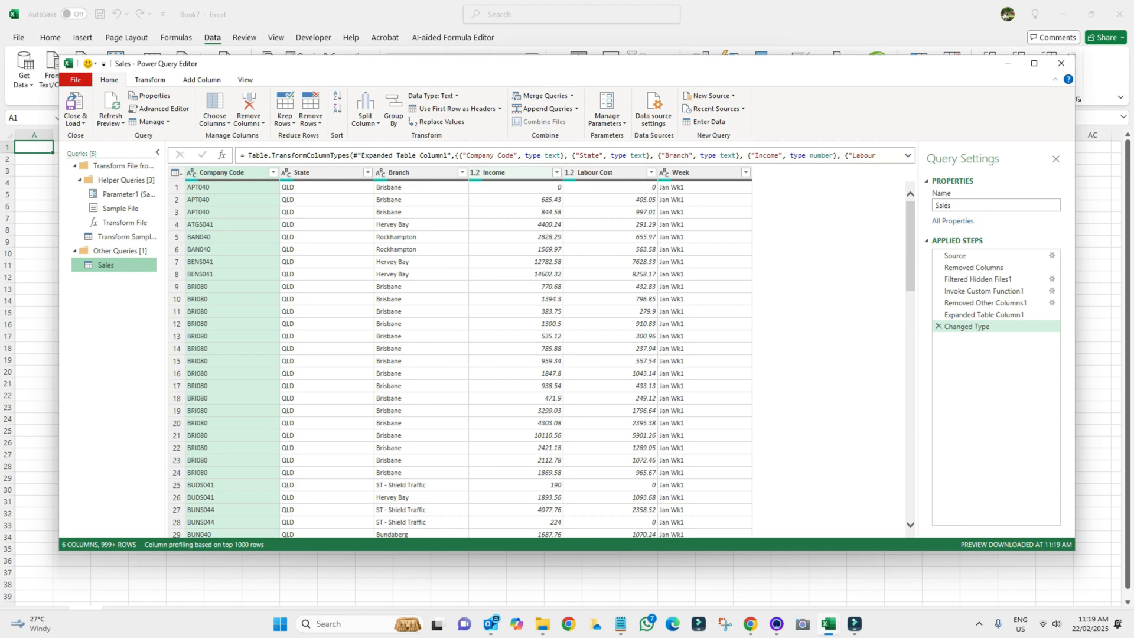
Filter the Income column to exclude (null) values
click(556, 172)
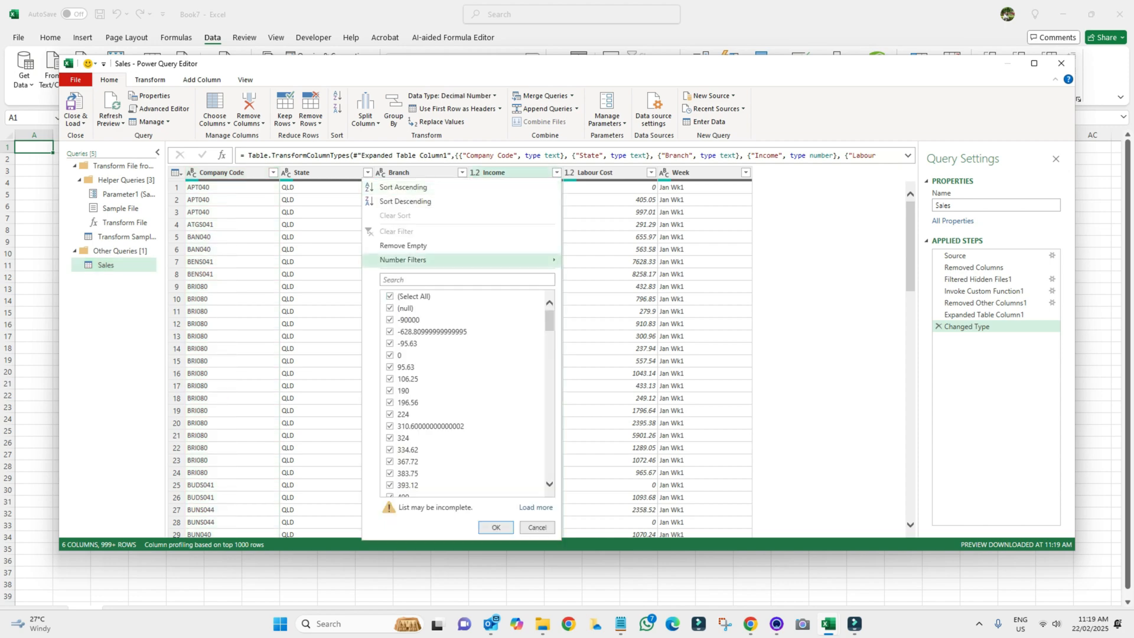
click(390, 308)
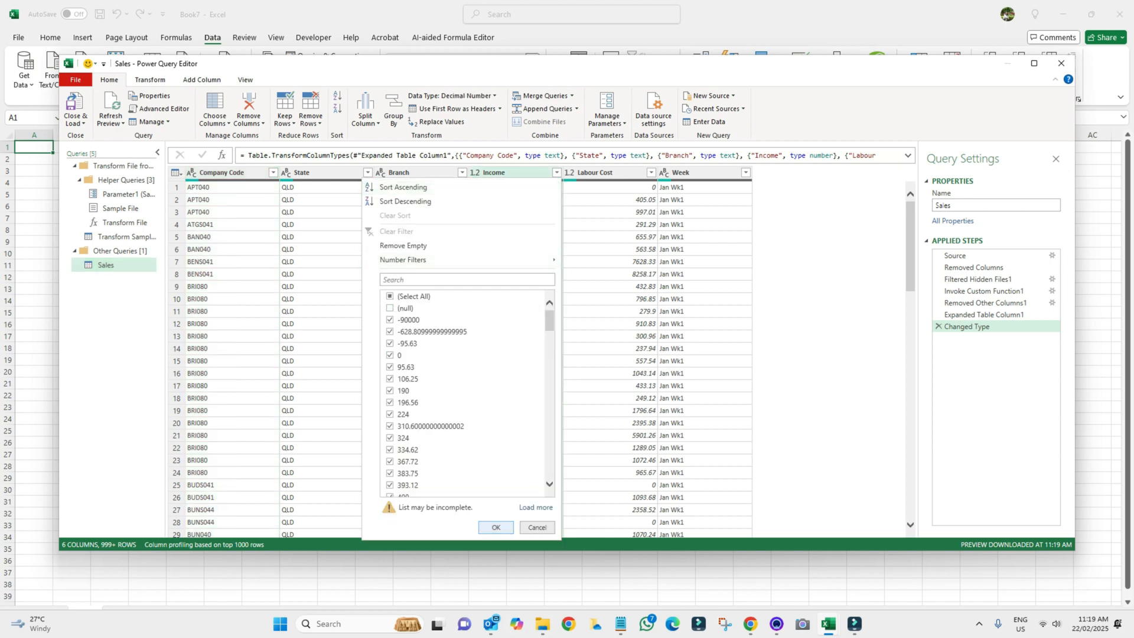
click(496, 527)
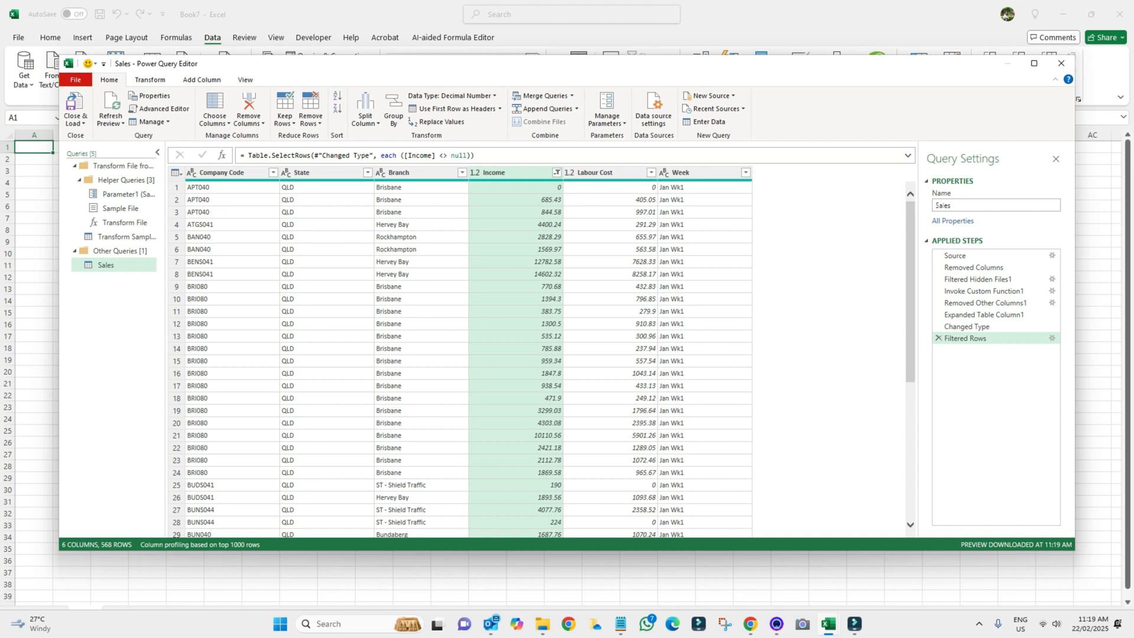
Close & Load the 568-row Sales table to a worksheet and widen all columns
click(76, 122)
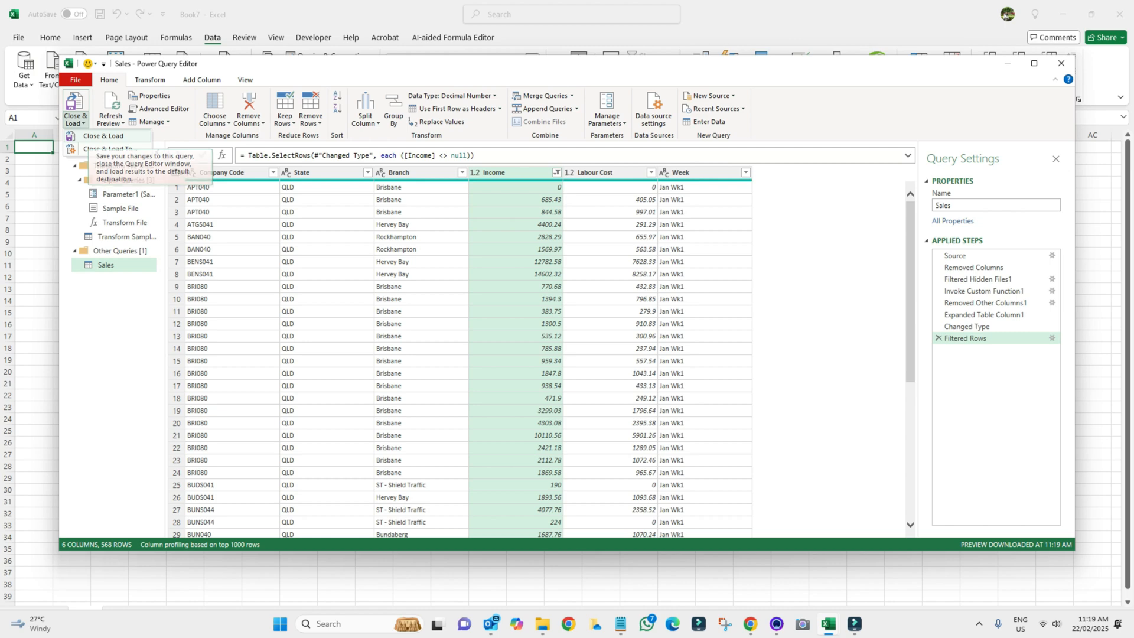
click(104, 136)
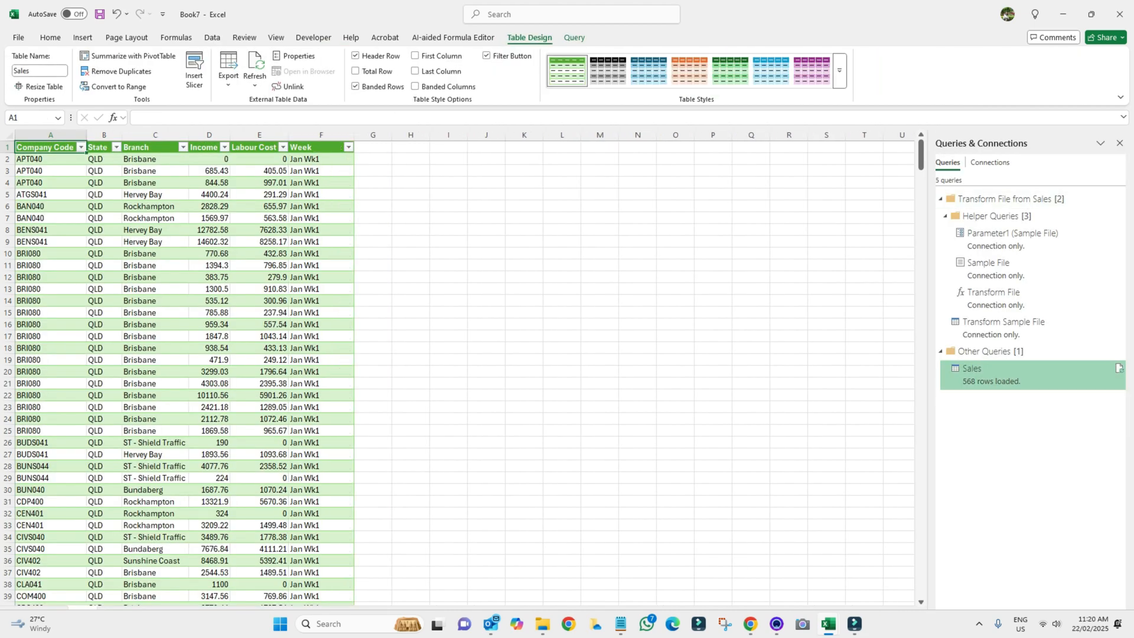
click(9, 135)
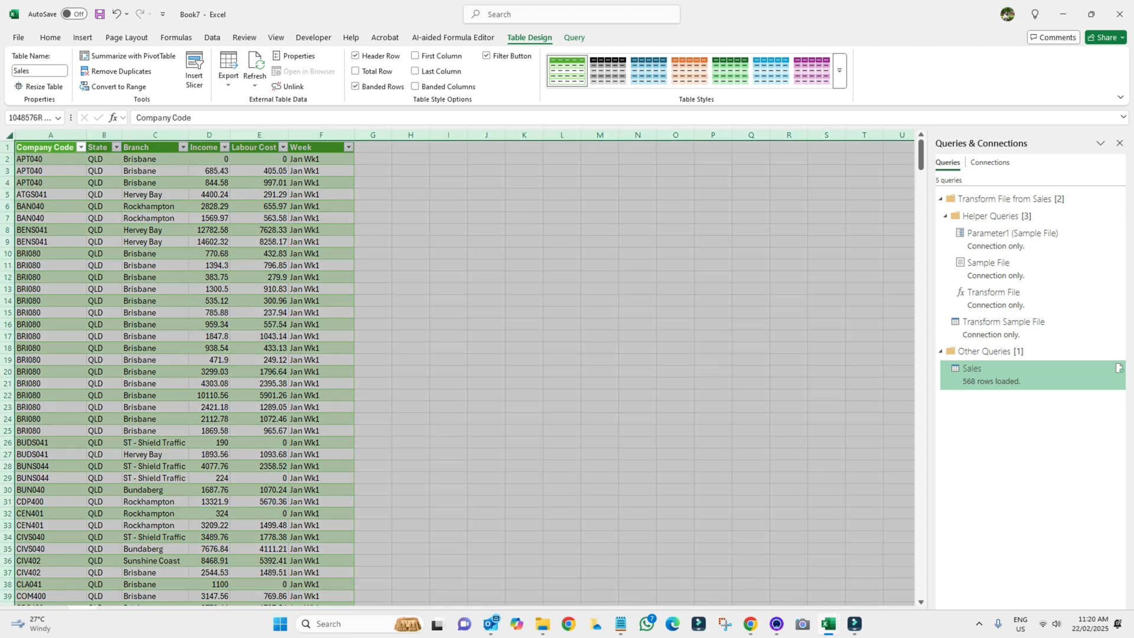
drag(86, 135, 112, 136)
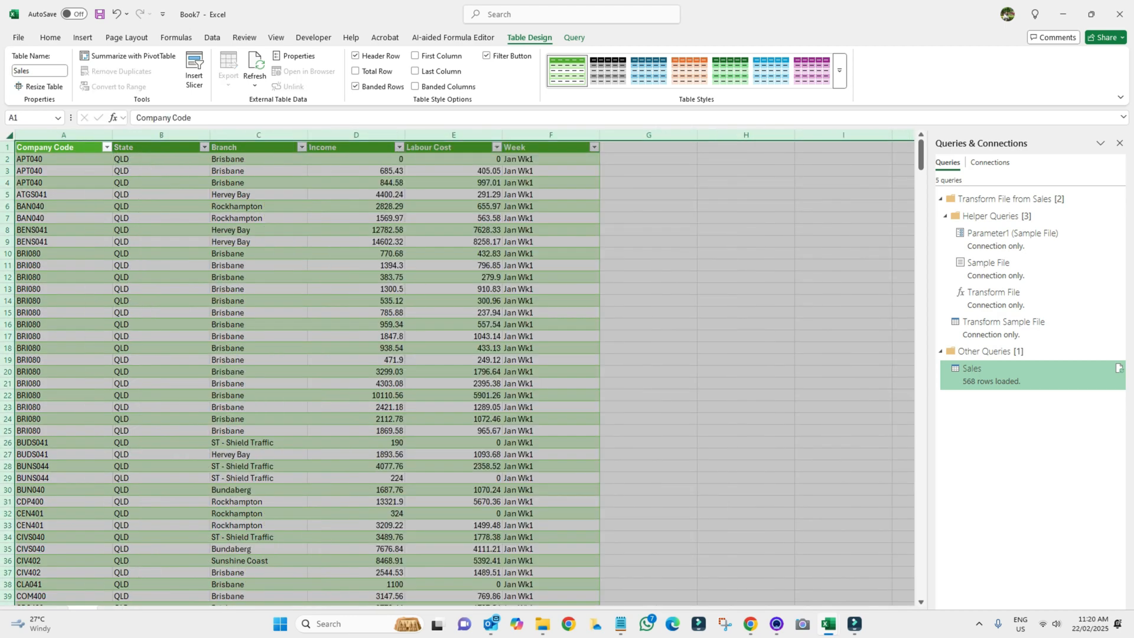